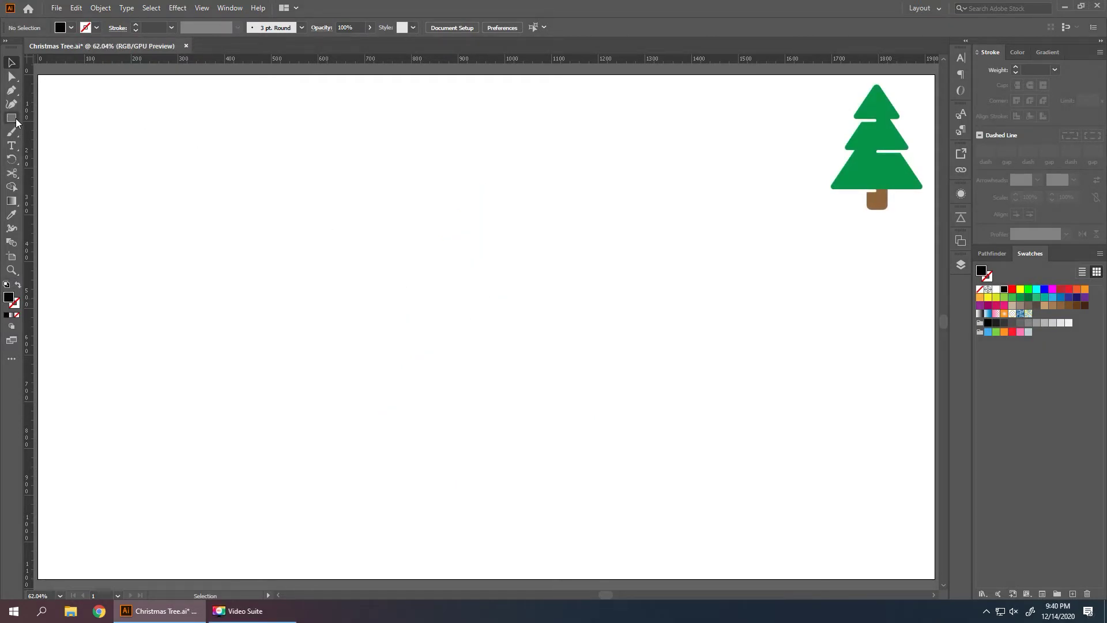
Step: Draw a black triangle about 139 px wide with the Polygon tool and centre it horizontally in the artboard's upper half
{"action": "left_click_drag", "start_coordinate": [14, 118], "coordinate": [91, 142]}
{"action": "left_click_drag", "start_coordinate": [494, 269], "coordinate": [495, 303]}
{"action": "key", "text": "v"}
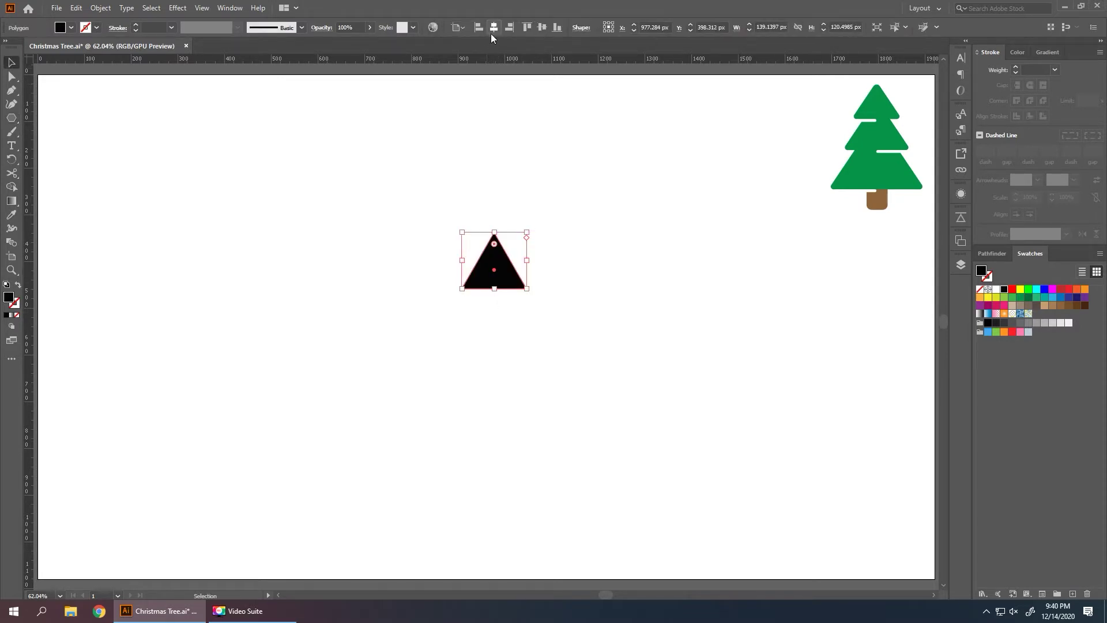
{"action": "left_click", "coordinate": [494, 28]}
{"action": "left_click_drag", "start_coordinate": [503, 272], "coordinate": [504, 249]}
Step: Widen the triangle's base by moving its right and left bottom corner points 20 px outward each
{"action": "key", "text": "a"}
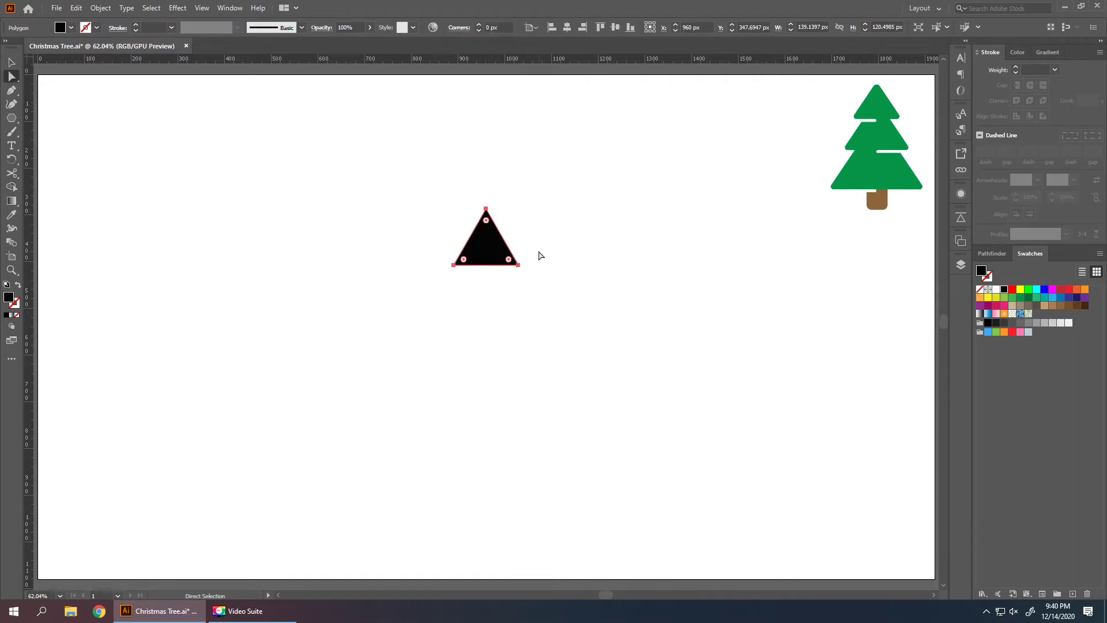
{"action": "left_click_drag", "start_coordinate": [501, 286], "coordinate": [503, 287]}
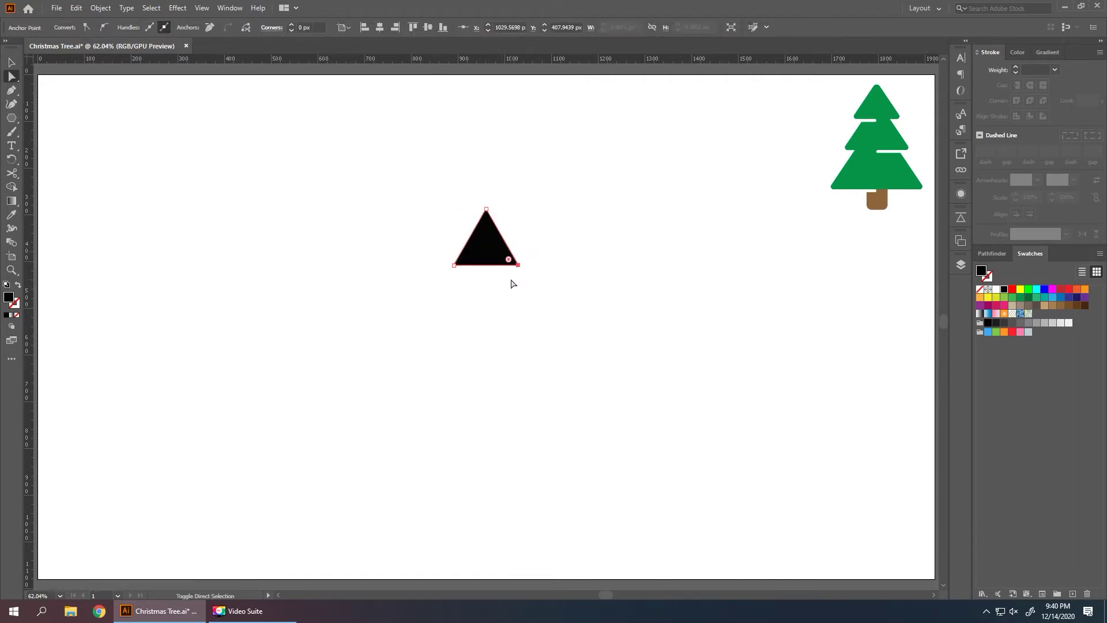
{"action": "key", "text": "shift+Right"}
{"action": "key", "text": "shift+Right"}
{"action": "key", "text": "shift+Right"}
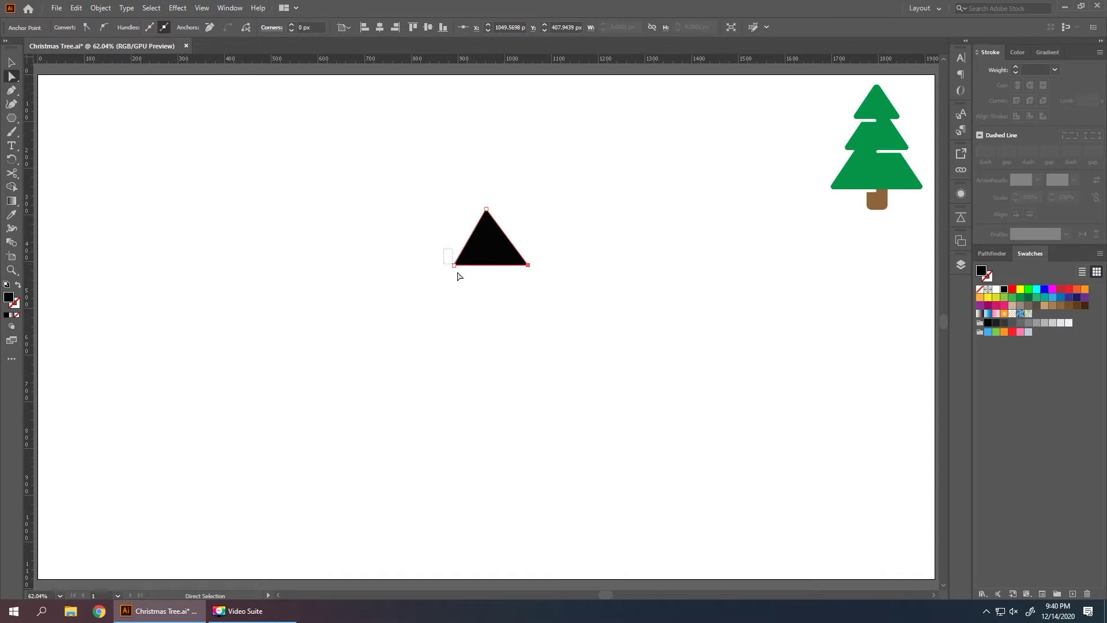
{"action": "key", "text": "shift+Left"}
{"action": "key", "text": "shift+Left"}
{"action": "key", "text": "shift+Left"}
{"action": "left_click", "coordinate": [467, 288]}
Step: Duplicate the triangle directly below the original and enlarge the copy to about 326 px wide and 219 px high
{"action": "key", "text": "v"}
{"action": "left_click", "coordinate": [490, 256]}
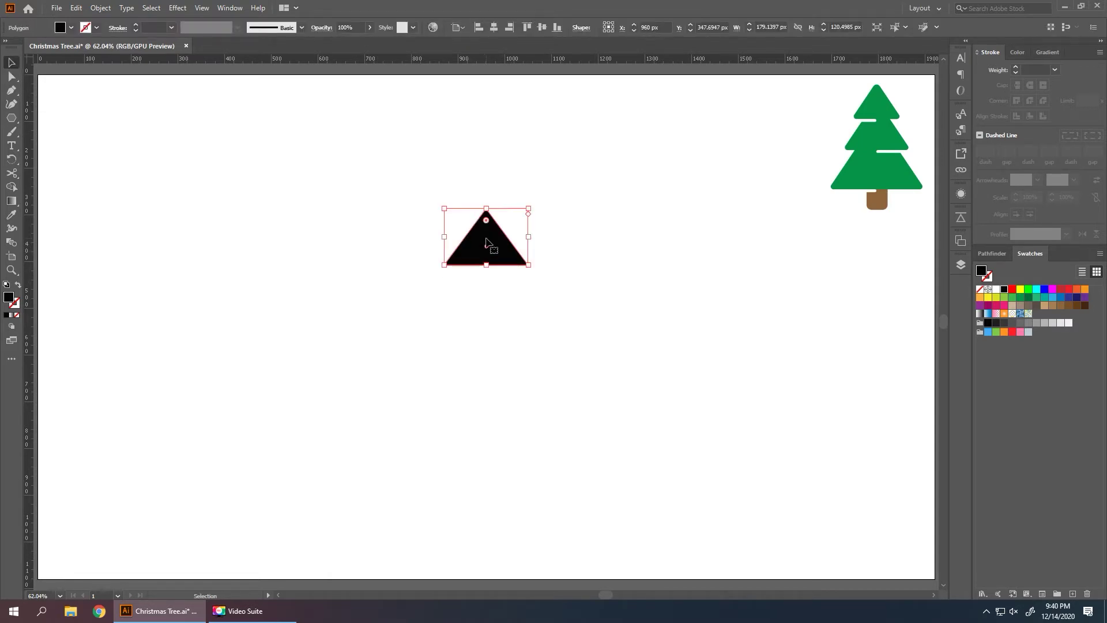
{"action": "left_click_drag", "start_coordinate": [493, 241], "coordinate": [562, 382]}
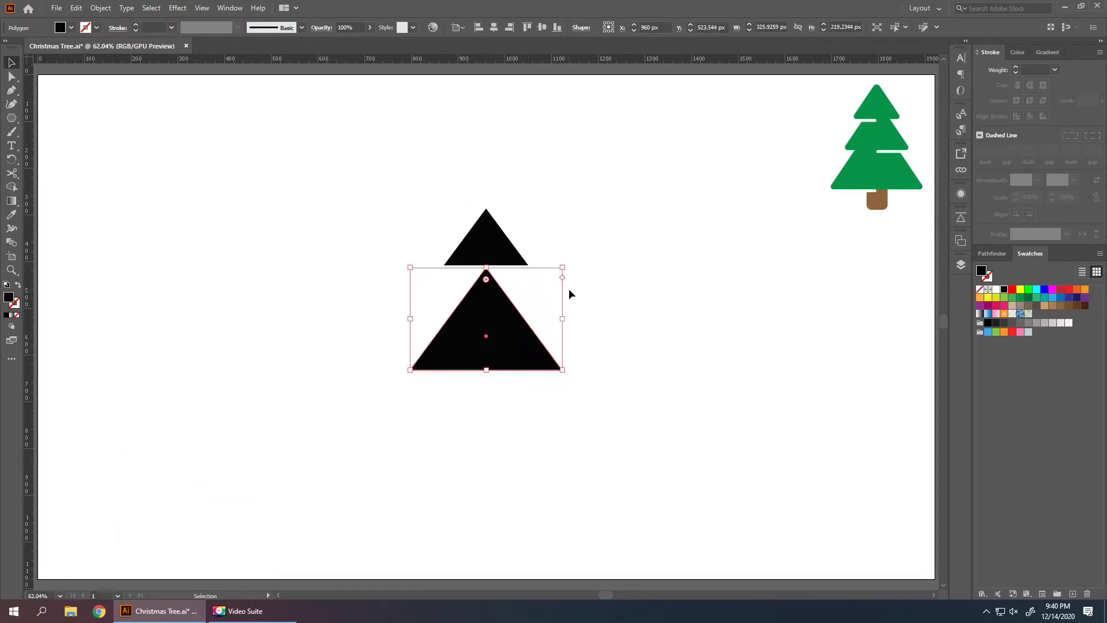
Step: Set the blend options for the two triangles to Specified Steps with a value of 1
{"action": "left_click_drag", "start_coordinate": [571, 228], "coordinate": [492, 313]}
{"action": "left_click", "coordinate": [101, 7]}
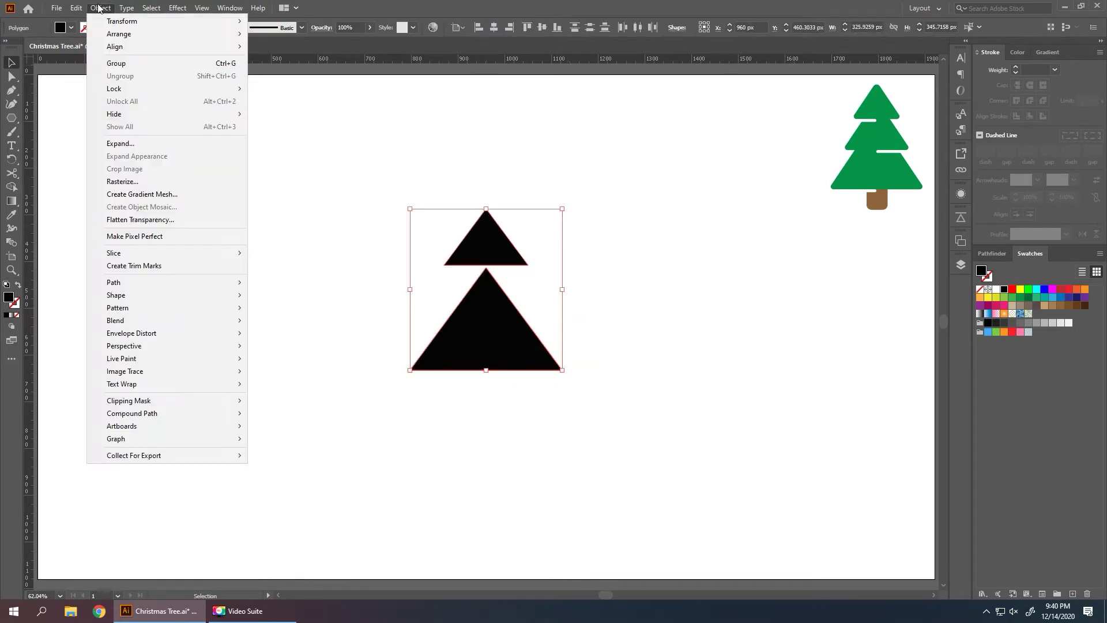
{"action": "mouse_move", "coordinate": [158, 319]}
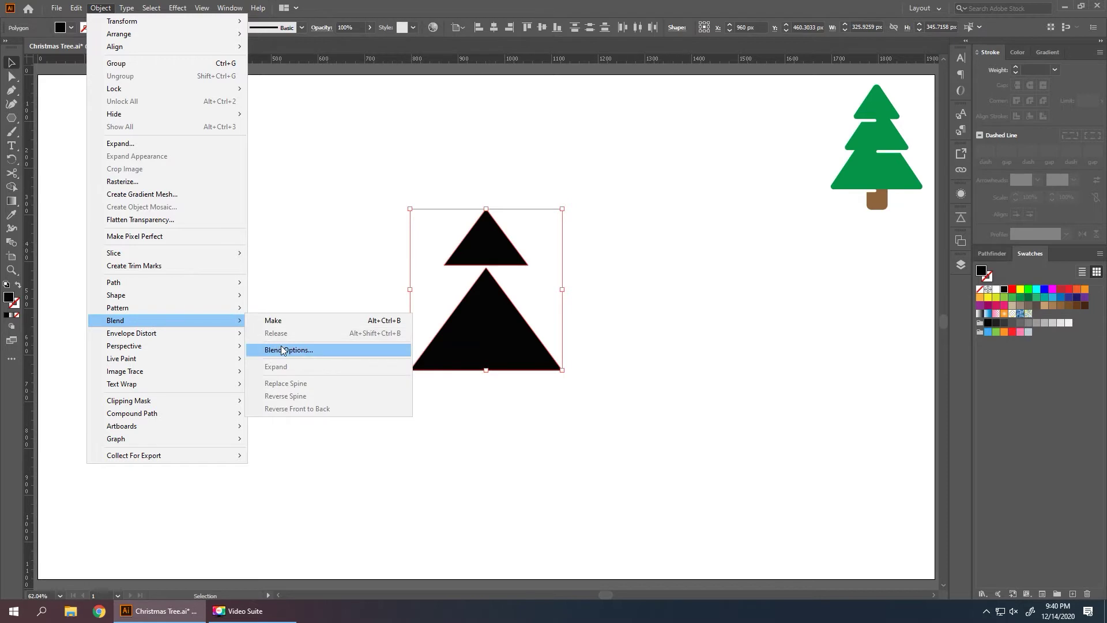
{"action": "left_click", "coordinate": [282, 350]}
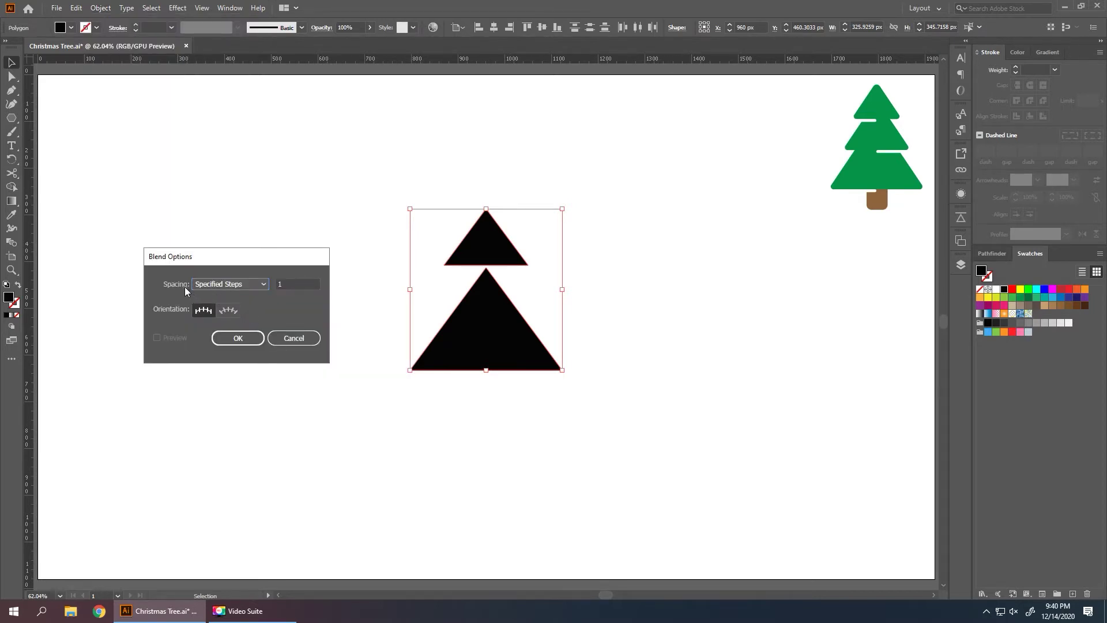
{"action": "left_click", "coordinate": [255, 285]}
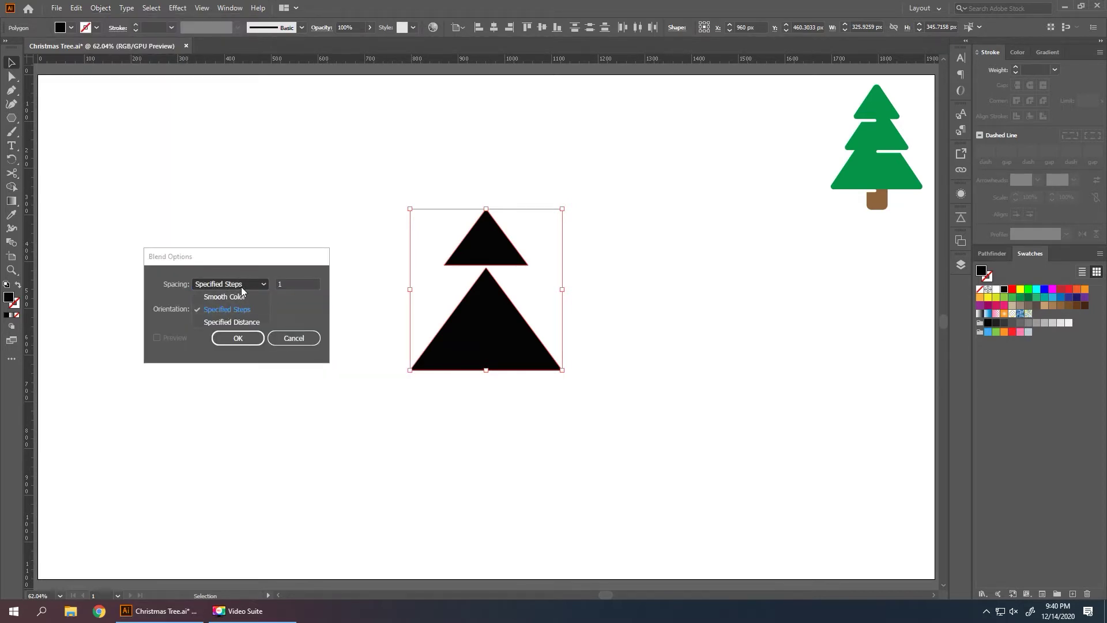
{"action": "left_click", "coordinate": [253, 284]}
{"action": "key", "text": "Tab"}
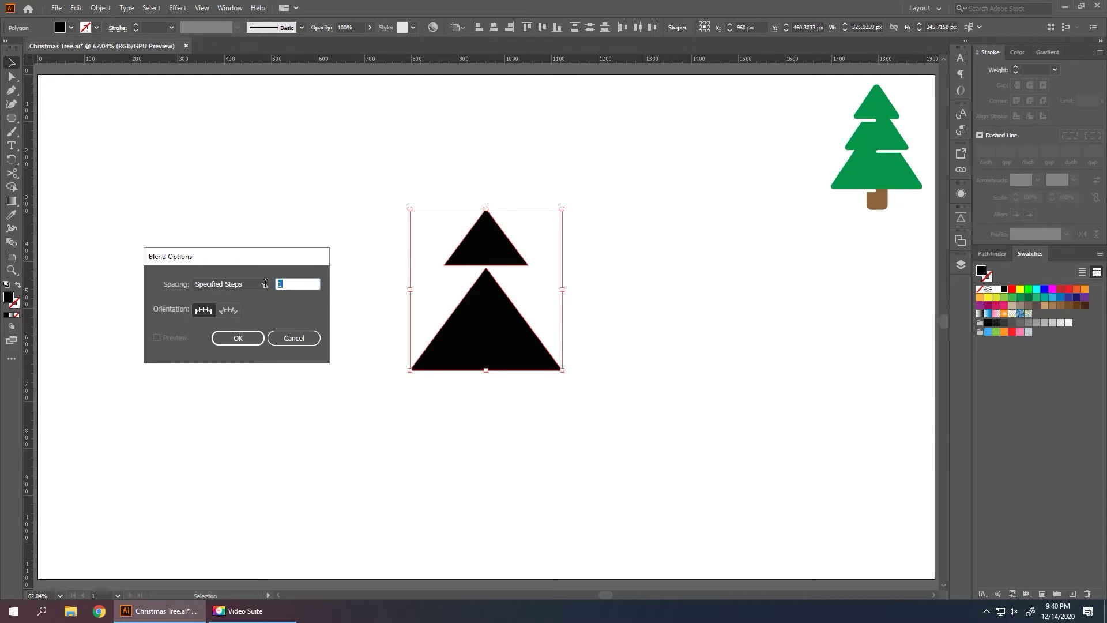
{"action": "left_click", "coordinate": [244, 339]}
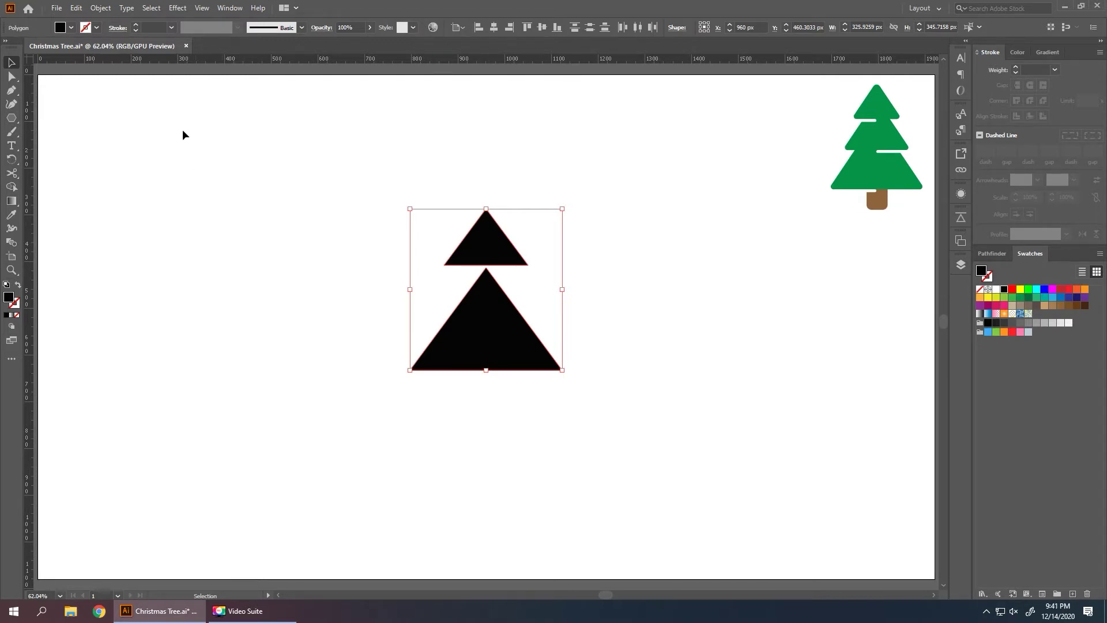
Step: Make a blend between the two triangles and expand it into separate shapes
{"action": "left_click", "coordinate": [102, 8]}
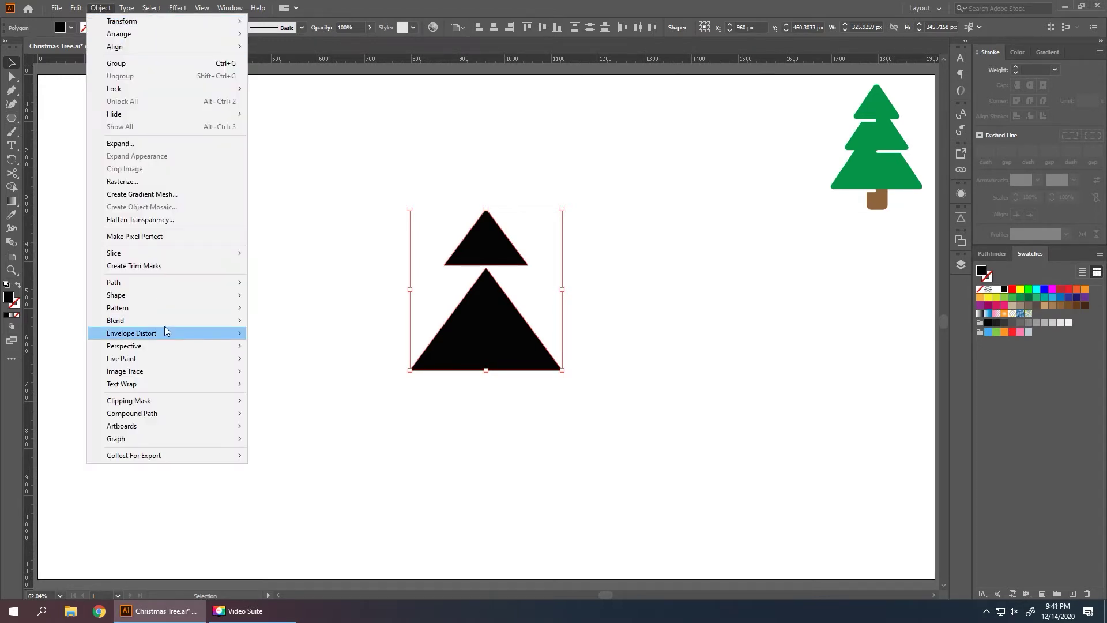
{"action": "mouse_move", "coordinate": [176, 320]}
{"action": "left_click", "coordinate": [264, 322]}
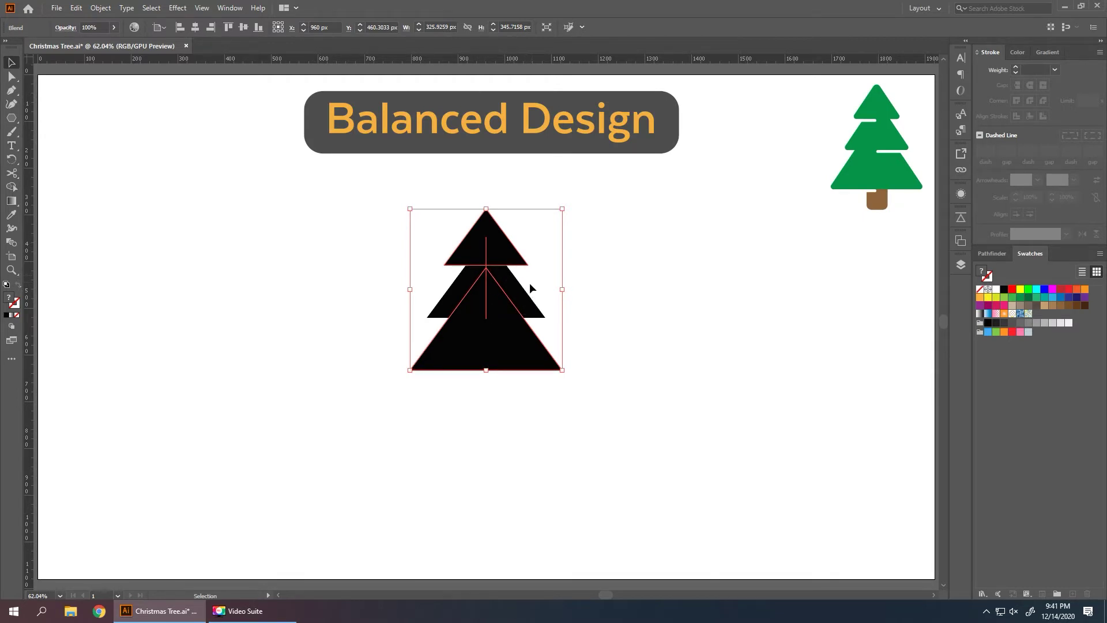
{"action": "left_click", "coordinate": [100, 8]}
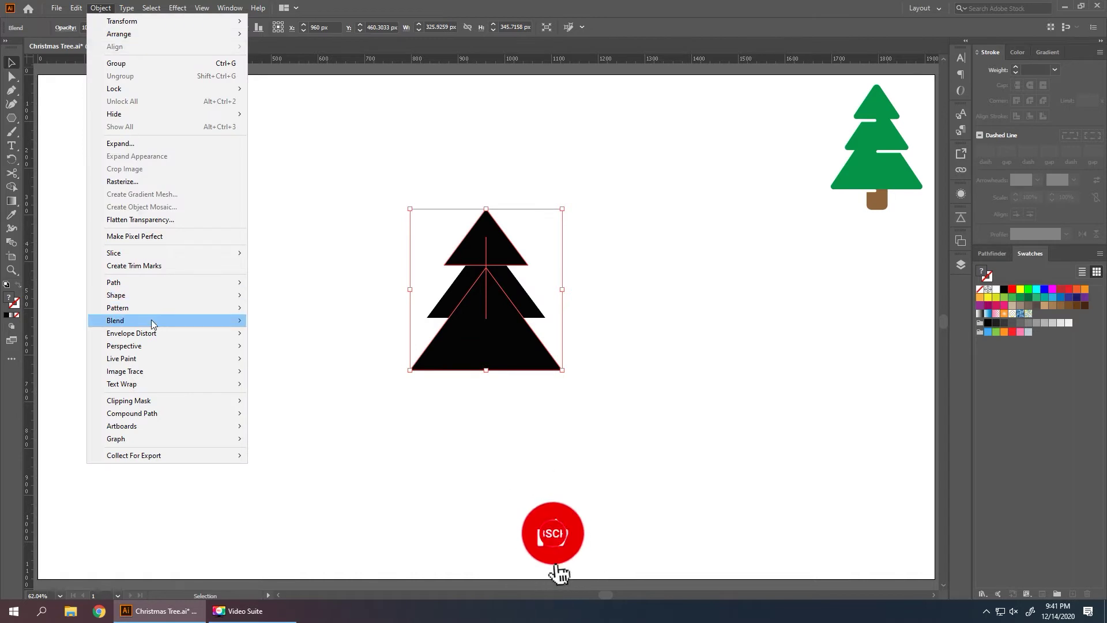
{"action": "mouse_move", "coordinate": [151, 320]}
{"action": "left_click", "coordinate": [309, 365]}
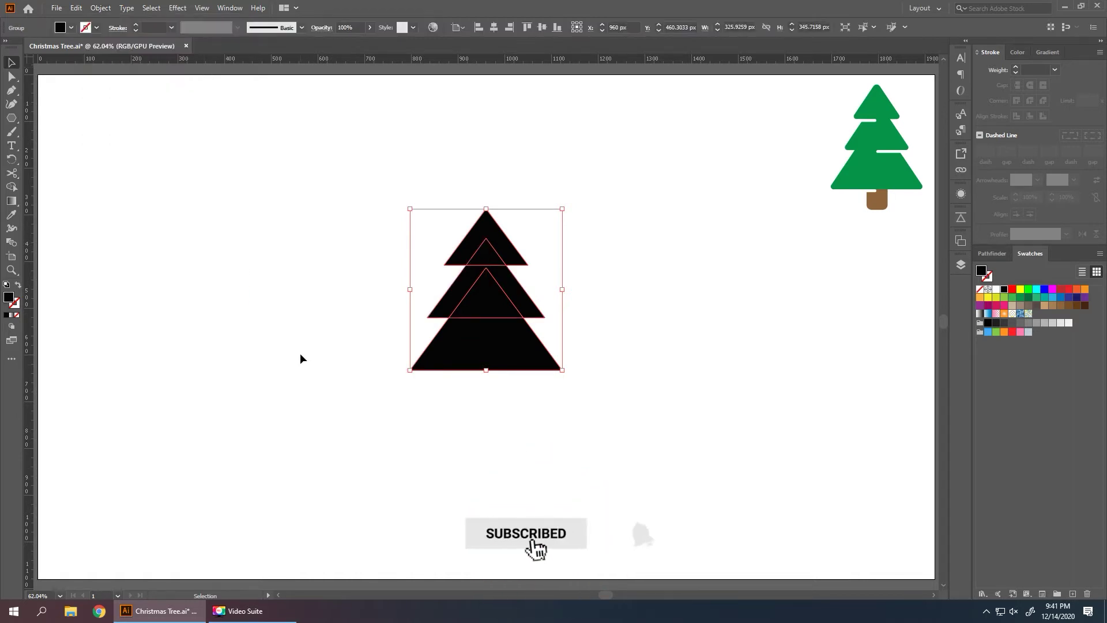
{"action": "left_click", "coordinate": [338, 346]}
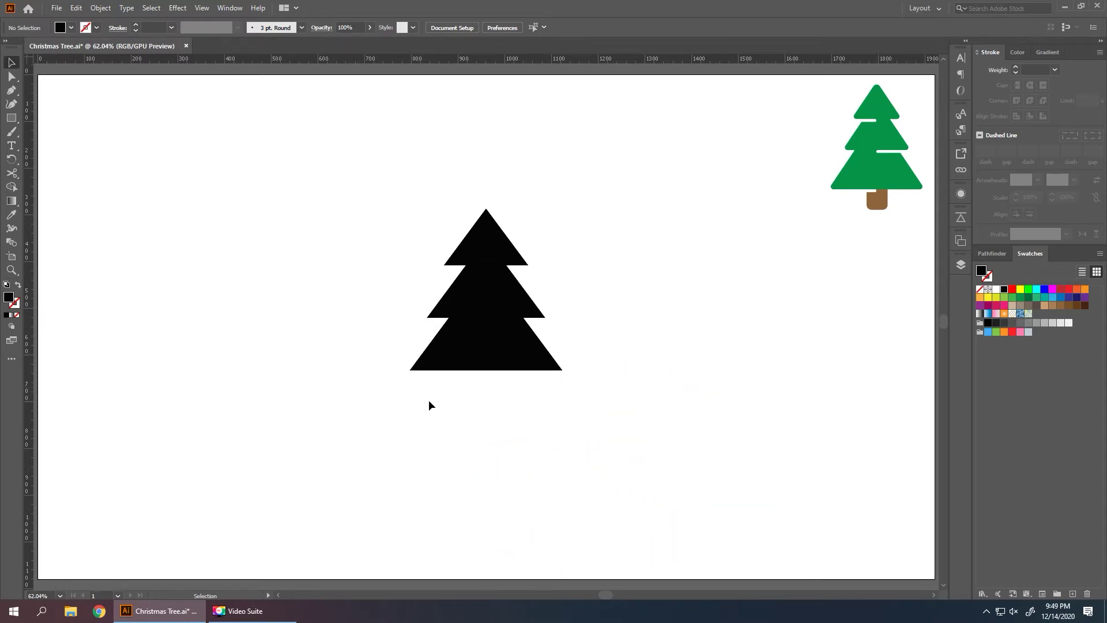
Step: Draw a trunk rectangle about 70 px wide and 78 px high under the tree and centre it horizontally
{"action": "key", "text": "m"}
{"action": "left_click_drag", "start_coordinate": [466, 370], "coordinate": [499, 407]}
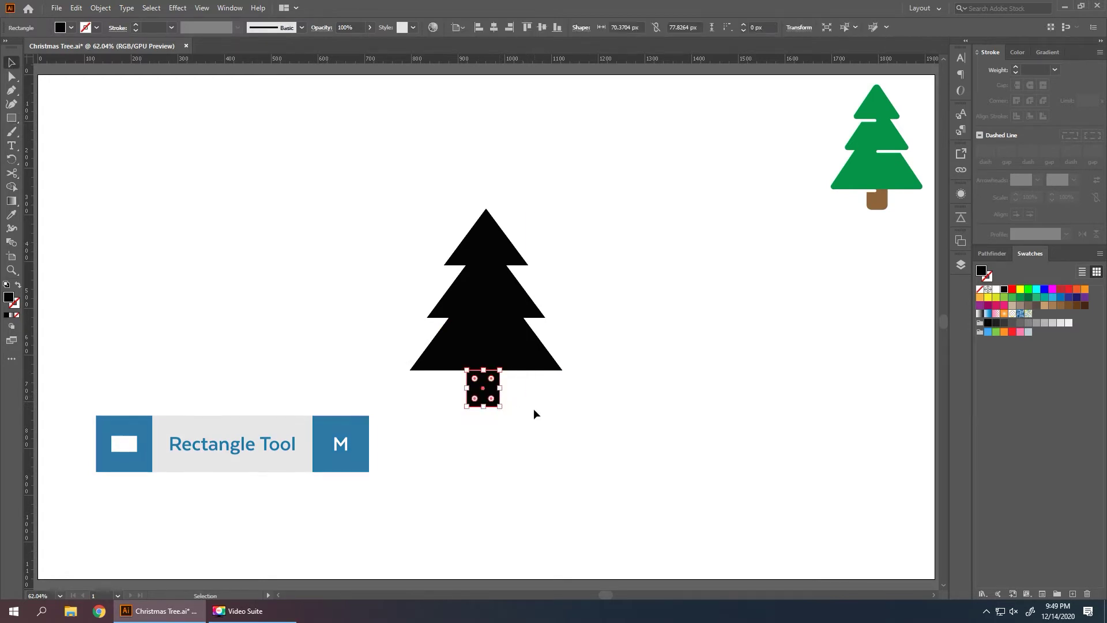
{"action": "key", "text": "v"}
{"action": "left_click", "coordinate": [493, 27]}
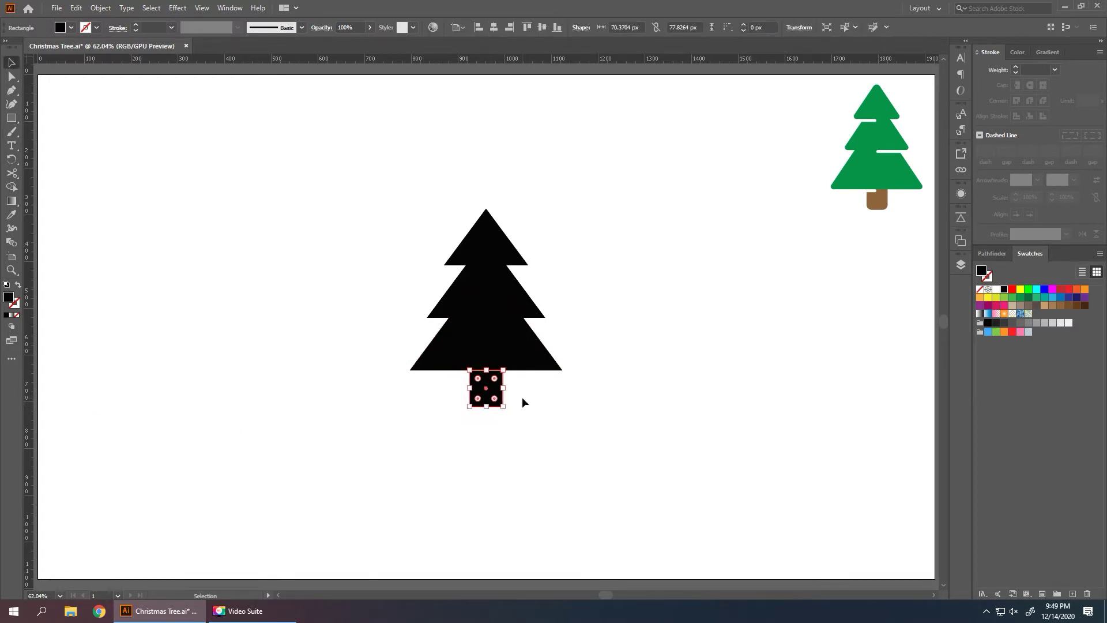
Step: Round only the two bottom corners of the trunk to a radius of about 17.6 px
{"action": "key", "text": "a"}
{"action": "left_click_drag", "start_coordinate": [519, 399], "coordinate": [478, 401]}
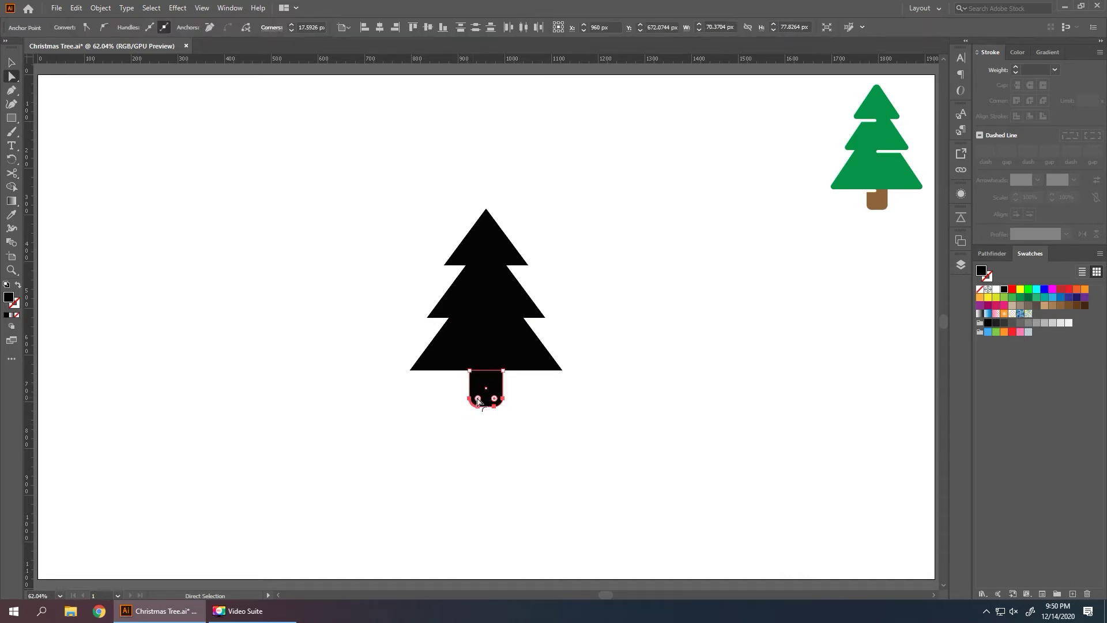
{"action": "key", "text": "v"}
{"action": "left_click", "coordinate": [549, 399]}
Step: Fill the trunk with light brown and the three tree tiers with green
{"action": "left_click_drag", "start_coordinate": [535, 379], "coordinate": [461, 414]}
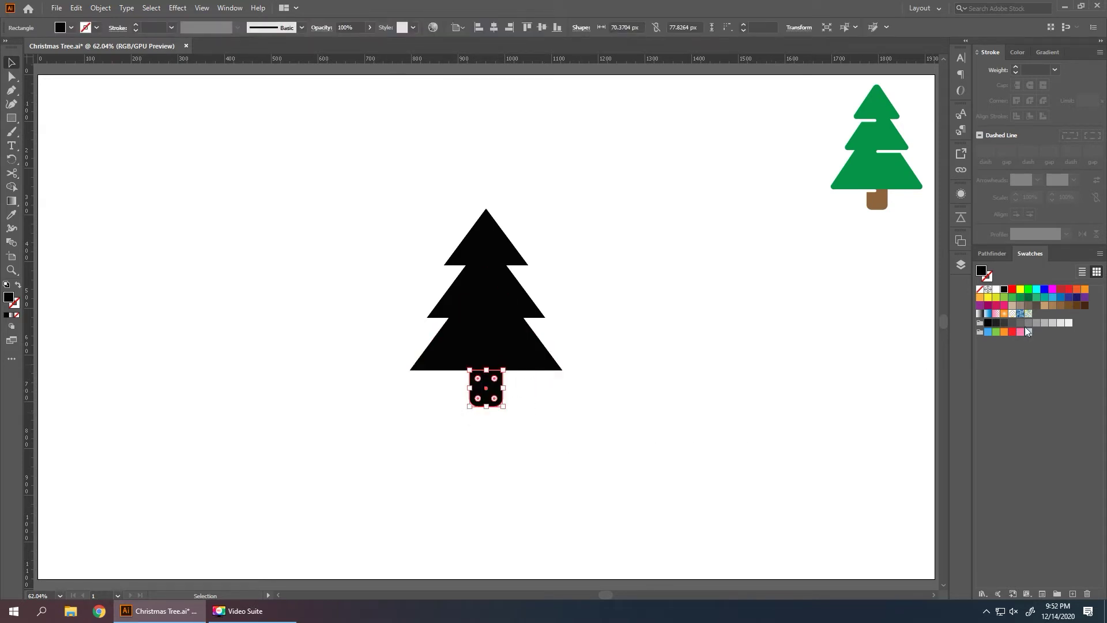
{"action": "left_click", "coordinate": [1053, 306]}
{"action": "left_click", "coordinate": [641, 348]}
{"action": "left_click_drag", "start_coordinate": [564, 230], "coordinate": [507, 394]}
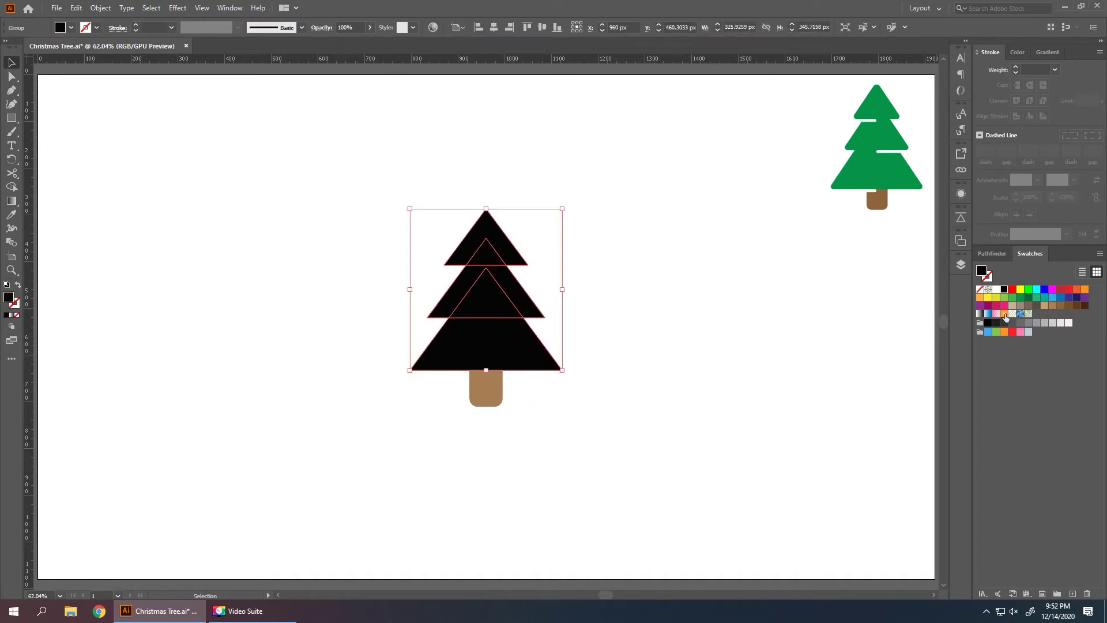
{"action": "left_click", "coordinate": [1020, 298]}
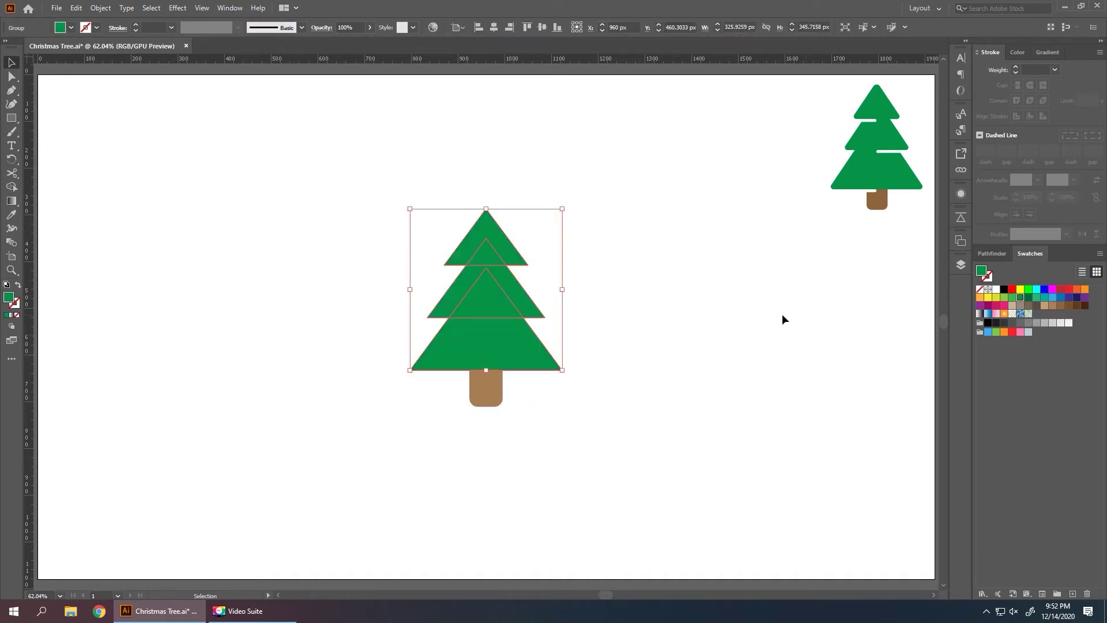
{"action": "left_click", "coordinate": [597, 313]}
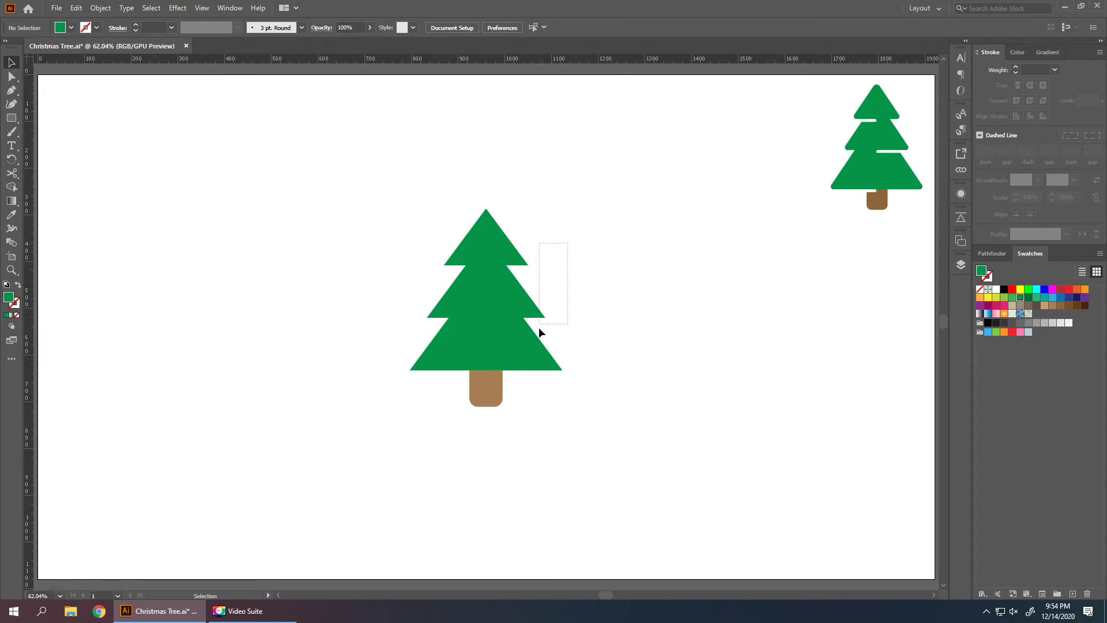
Step: Round all corners of the three tree triangles to a radius of about 9 px
{"action": "left_click_drag", "start_coordinate": [522, 390], "coordinate": [522, 391]}
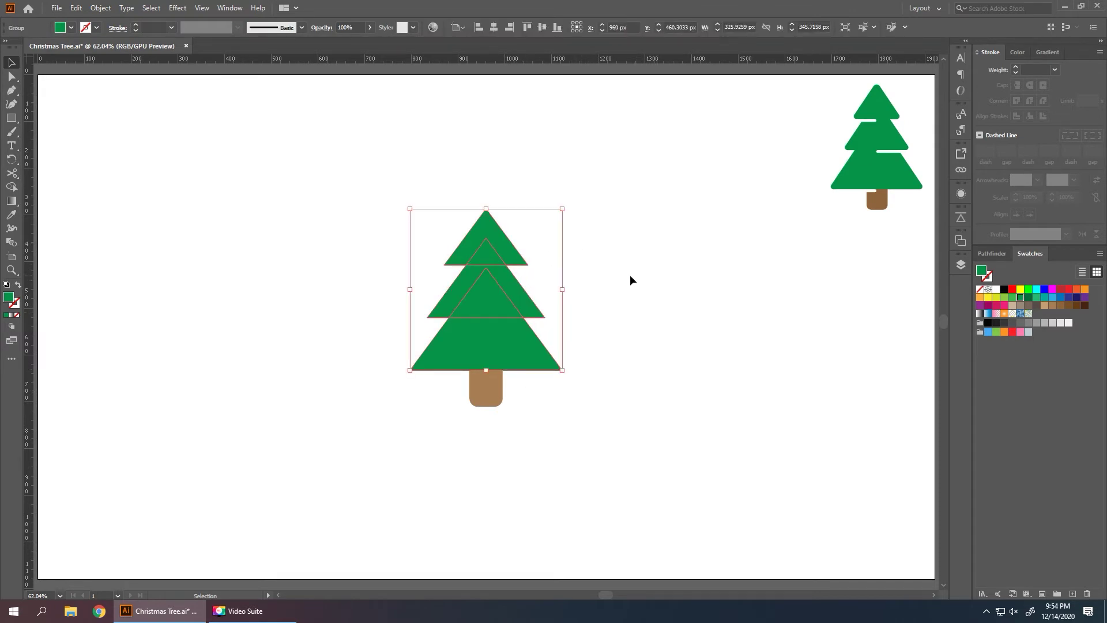
{"action": "key", "text": "a"}
{"action": "mouse_move", "coordinate": [456, 260]}
{"action": "left_mouse_down"}
{"action": "mouse_move", "coordinate": [464, 233]}
{"action": "mouse_move", "coordinate": [453, 264]}
{"action": "left_mouse_up"}
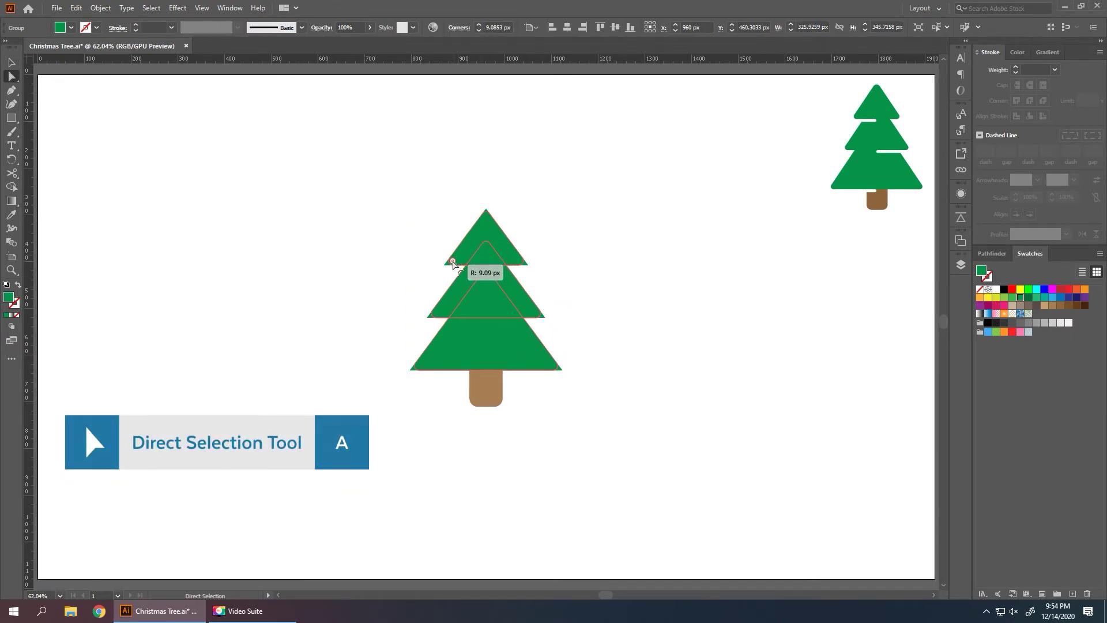
{"action": "key", "text": "v"}
{"action": "left_click", "coordinate": [601, 280]}
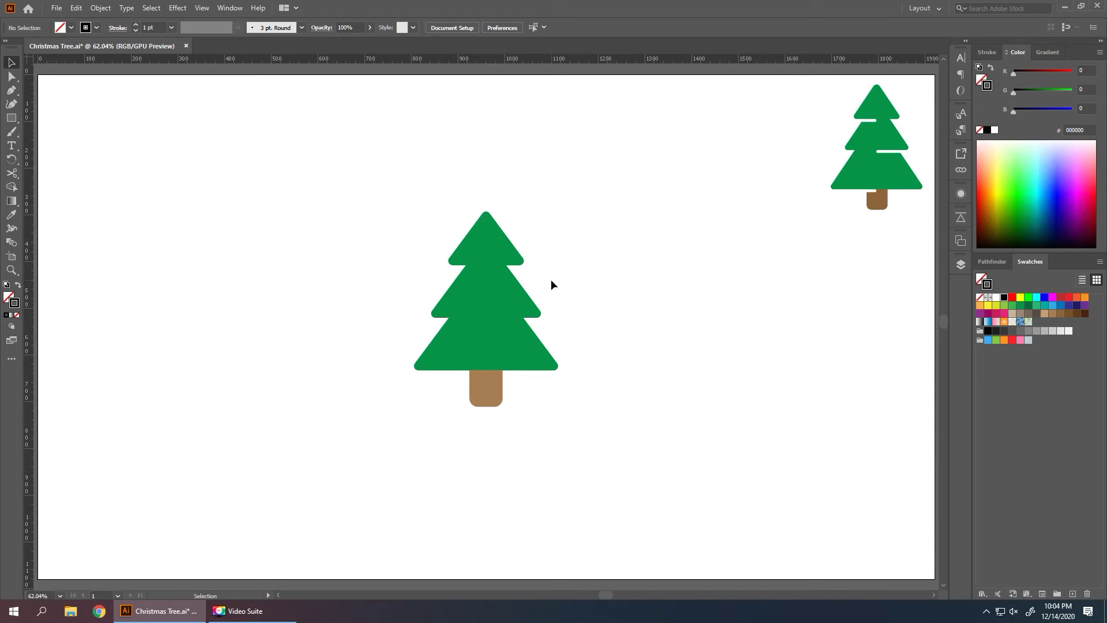
Step: Draw a horizontal line about 96 px long with the Pen tool along the top tier's bottom edge, from outside the left side to the tree's centre
{"action": "key", "text": "p"}
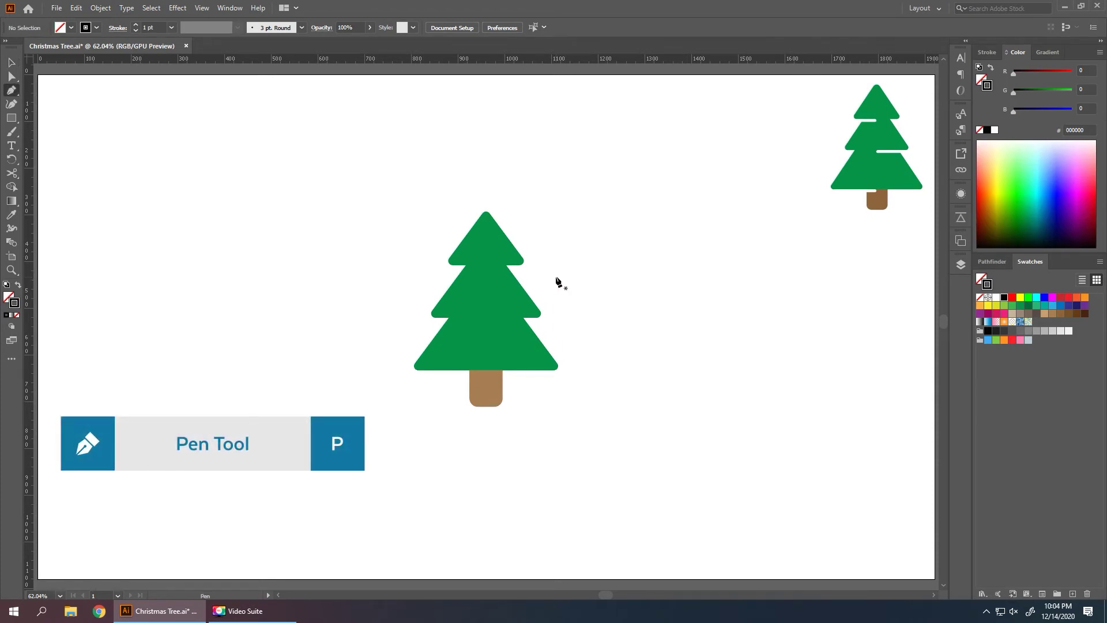
{"action": "left_click_drag", "start_coordinate": [440, 252], "coordinate": [708, 264]}
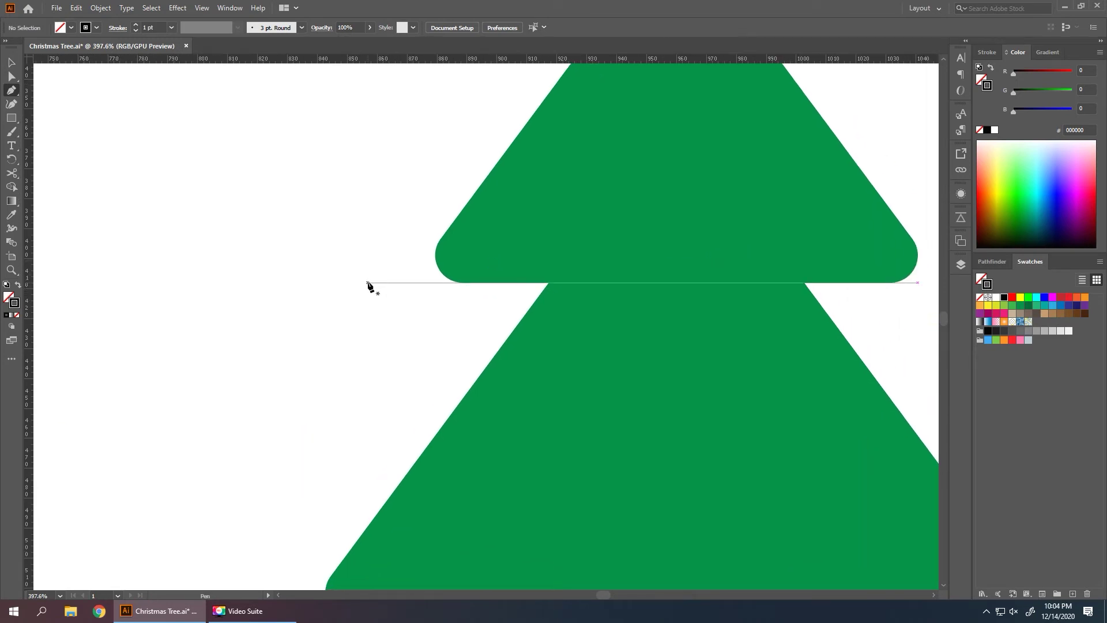
{"action": "left_click", "coordinate": [366, 282]}
{"action": "left_click", "coordinate": [650, 283]}
{"action": "key", "text": "v"}
{"action": "left_click_drag", "start_coordinate": [379, 309], "coordinate": [379, 309]}
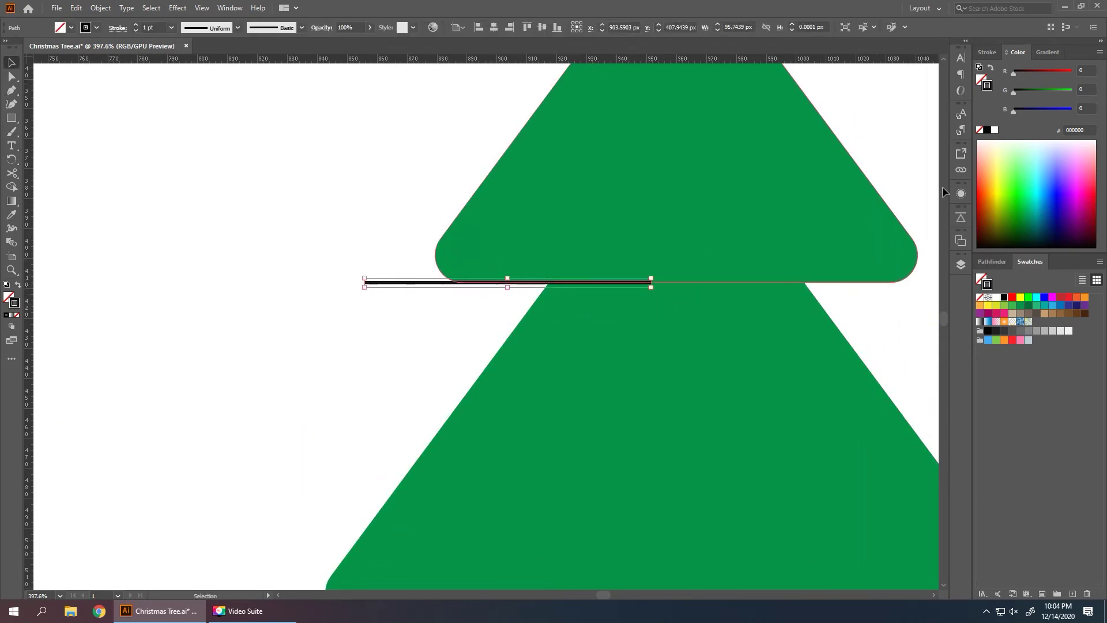
Step: Set the line's stroke weight to 10 pt and give it a round cap
{"action": "left_click", "coordinate": [991, 52]}
{"action": "left_click", "coordinate": [1028, 69]}
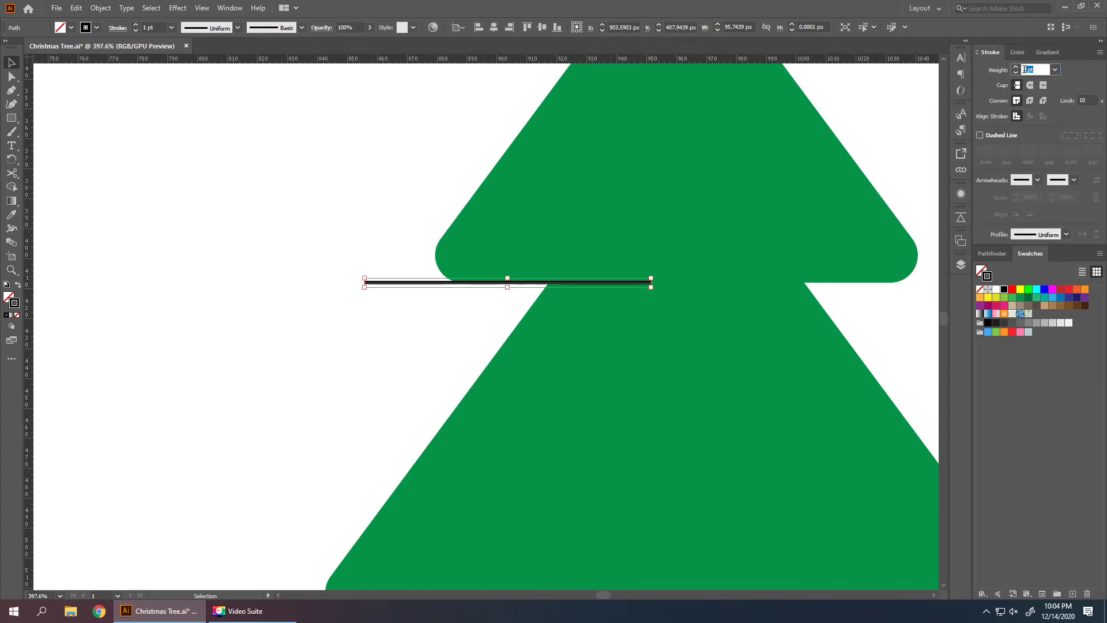
{"action": "key", "text": "Up"}
{"action": "key", "text": "Up"}
{"action": "key", "text": "Up"}
{"action": "key", "text": "Up"}
{"action": "key", "text": "Up"}
{"action": "key", "text": "Up"}
{"action": "key", "text": "Up"}
{"action": "key", "text": "Up"}
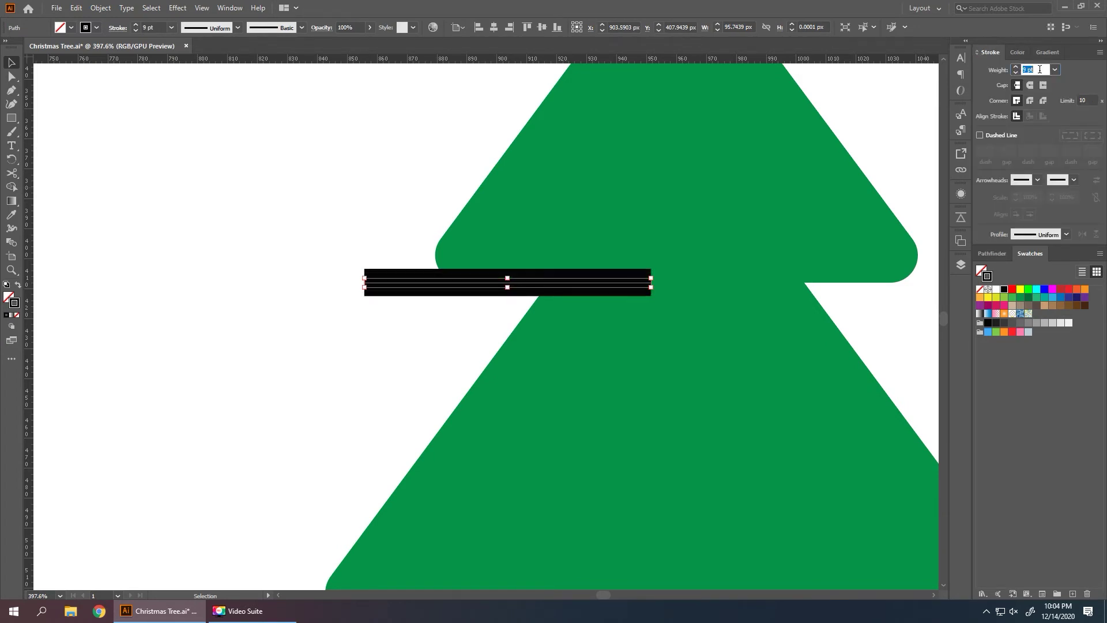
{"action": "key", "text": "Up"}
{"action": "key", "text": "Return"}
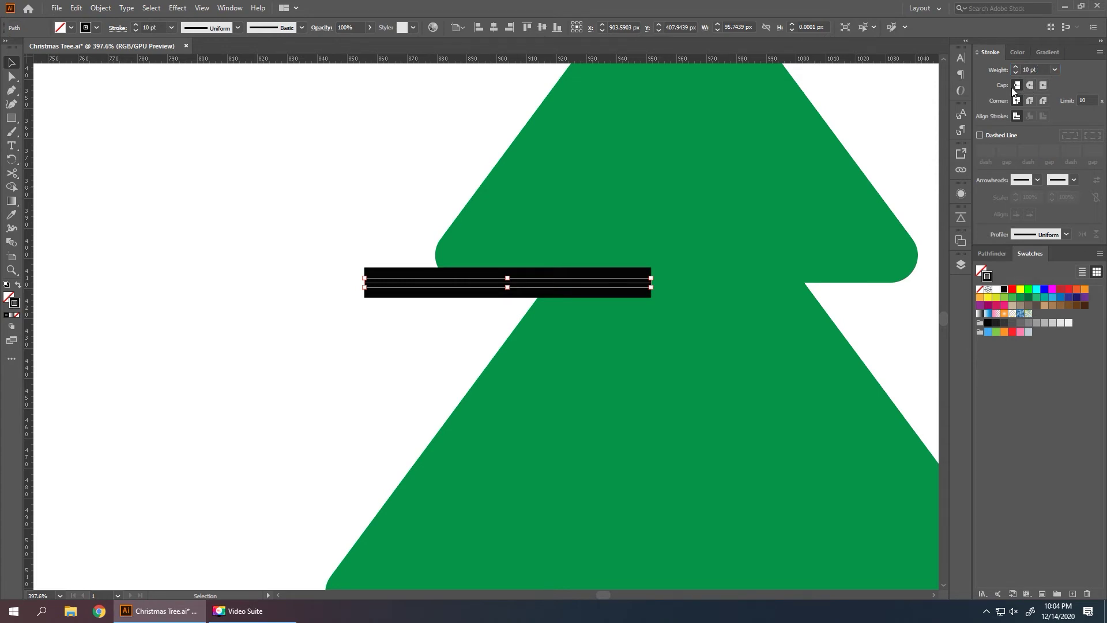
{"action": "left_click", "coordinate": [1031, 85]}
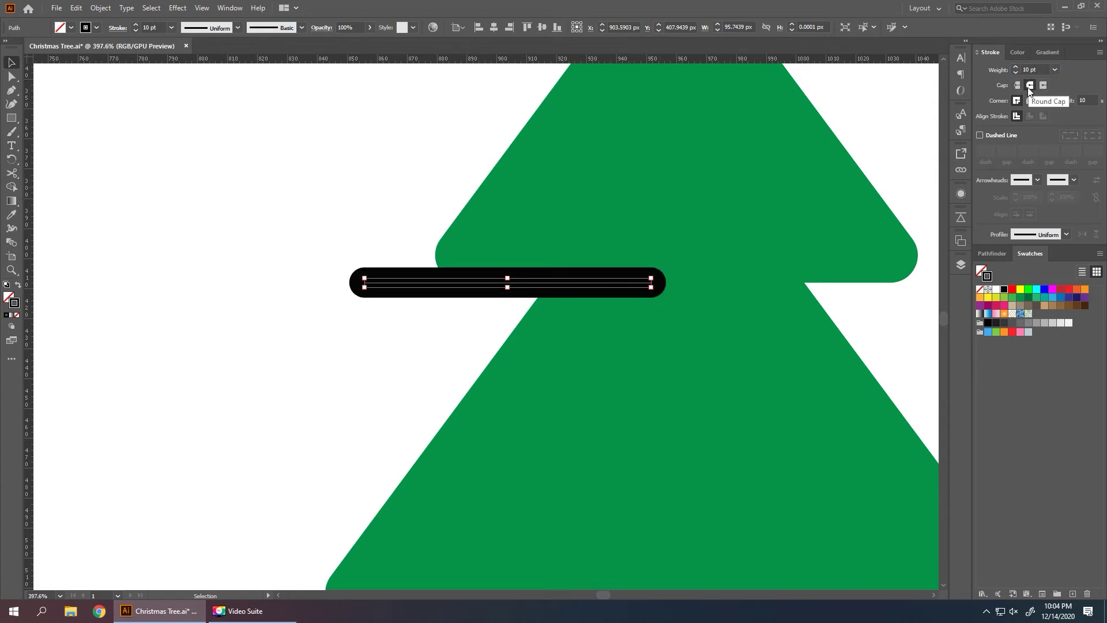
Step: Expand the rounded black line's fill and stroke into an outlined shape
{"action": "left_click", "coordinate": [100, 8]}
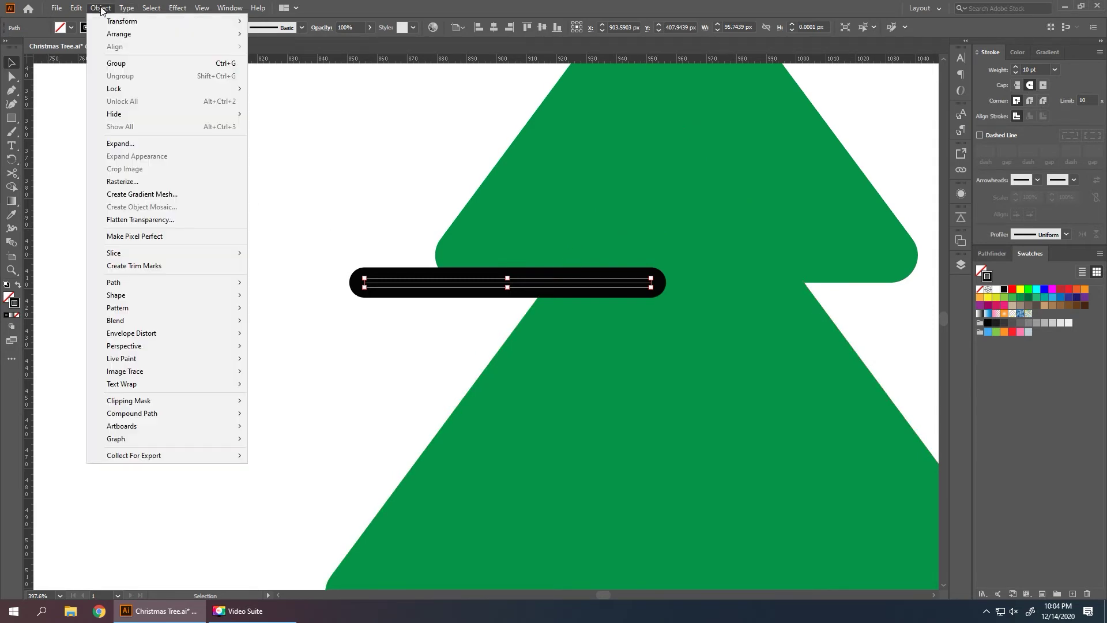
{"action": "left_click", "coordinate": [150, 147]}
{"action": "left_click_drag", "start_coordinate": [686, 212], "coordinate": [796, 187]}
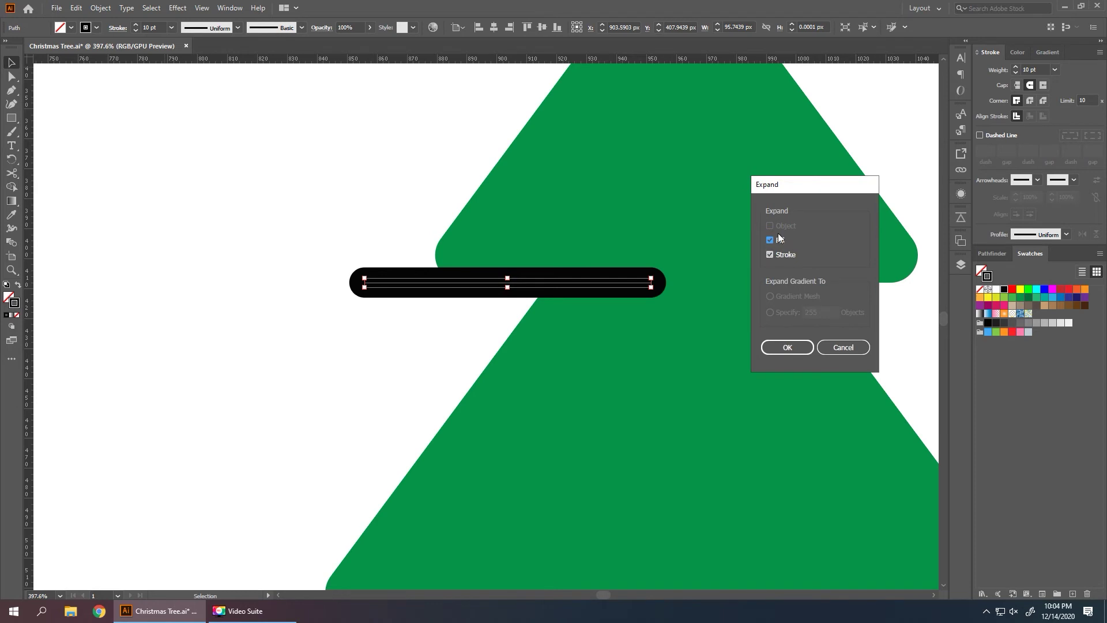
{"action": "left_click", "coordinate": [801, 348]}
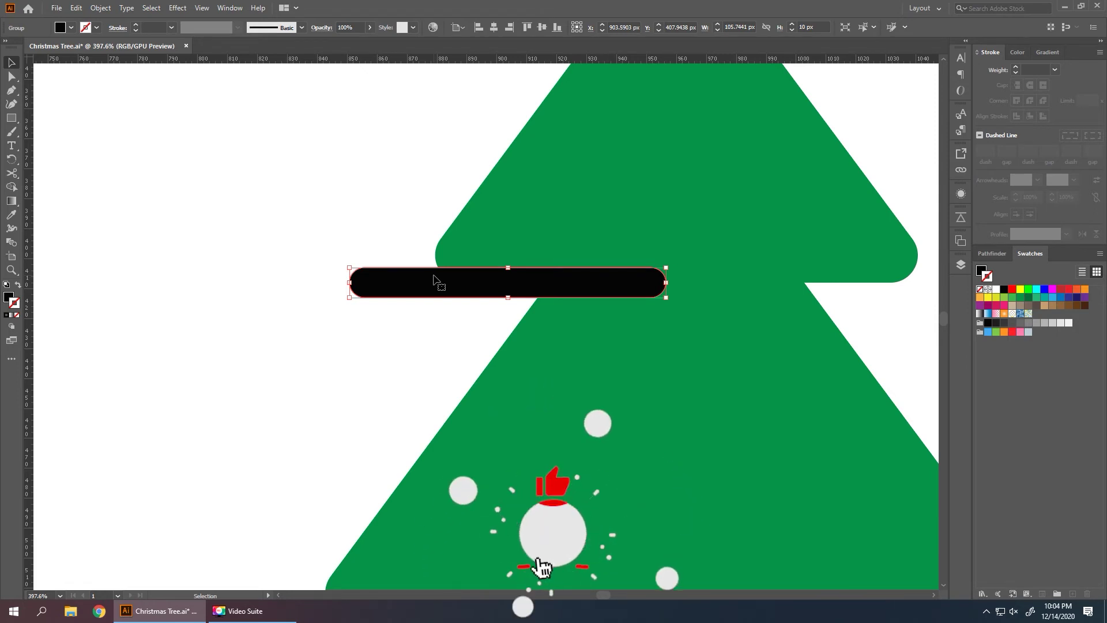
Step: Move the black bar directly beneath the top tier's bottom edge, with its inner end touching the vertical centre guide
{"action": "left_click", "coordinate": [634, 196]}
{"action": "left_click_drag", "start_coordinate": [601, 180], "coordinate": [494, 420]}
{"action": "left_click_drag", "start_coordinate": [29, 225], "coordinate": [566, 177]}
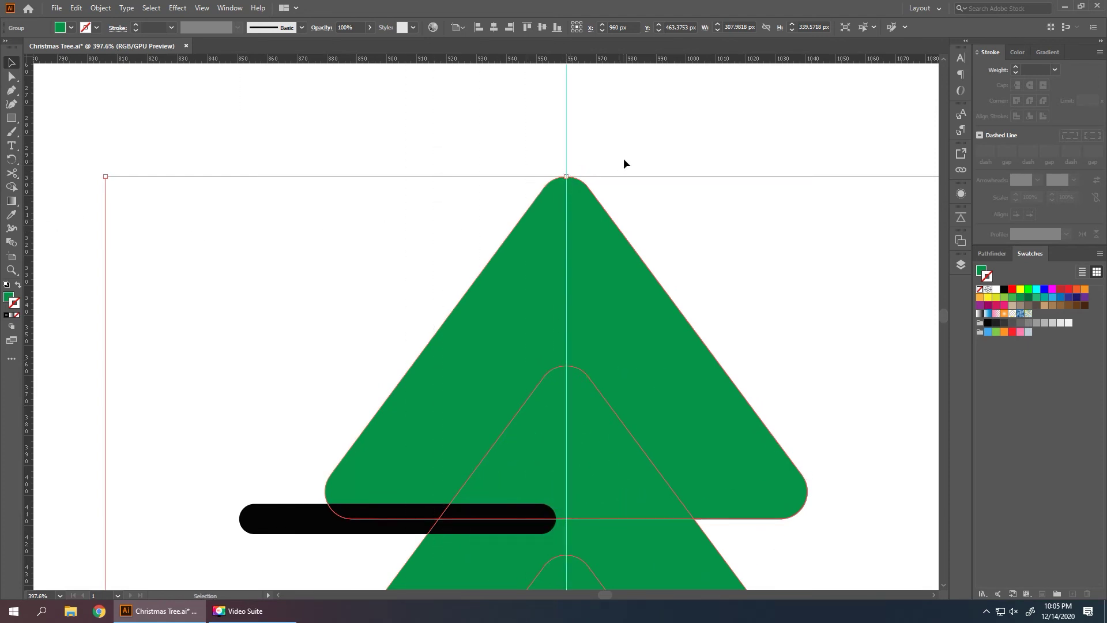
{"action": "left_click", "coordinate": [624, 157]}
{"action": "scroll", "coordinate": [613, 206], "scroll_direction": "up", "scroll_amount": 5}
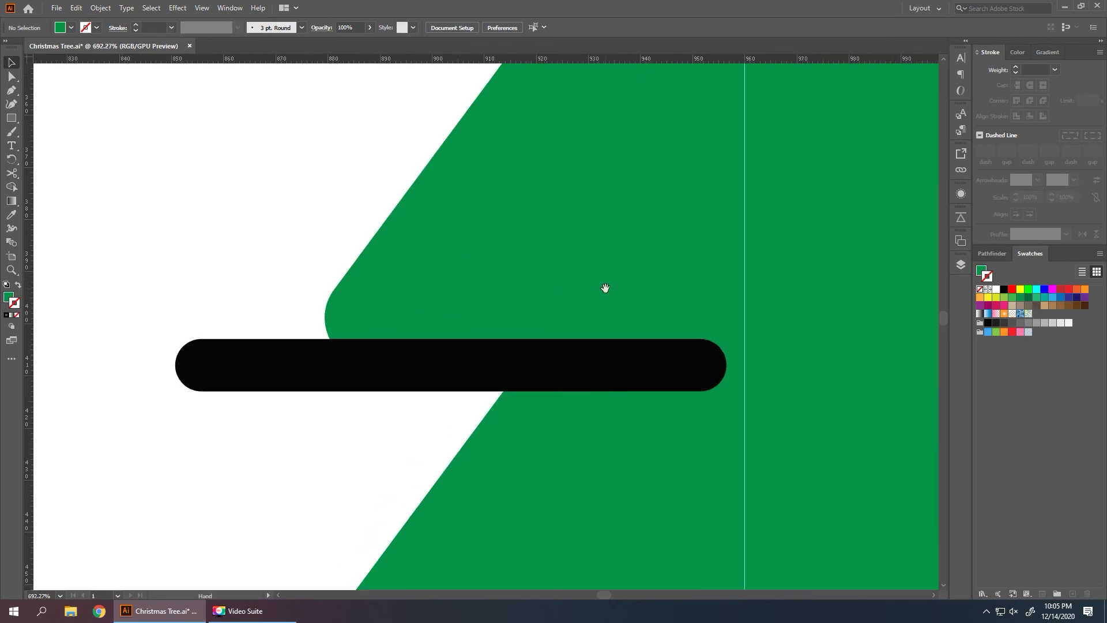
{"action": "left_click_drag", "start_coordinate": [450, 315], "coordinate": [341, 434]}
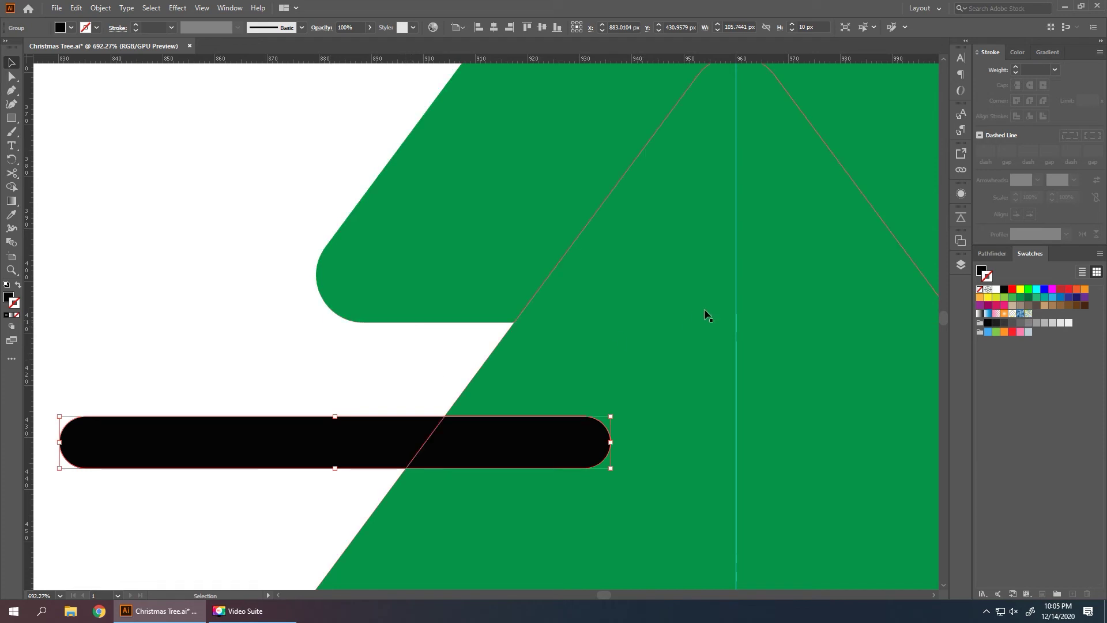
{"action": "left_click_drag", "start_coordinate": [437, 441], "coordinate": [463, 343]}
{"action": "left_click_drag", "start_coordinate": [568, 353], "coordinate": [670, 349]}
Step: Duplicate the black bar beneath the middle tier's bottom edge, extending from the centre guide out past the tree's right side
{"action": "scroll", "coordinate": [670, 349], "scroll_direction": "down", "scroll_amount": 8}
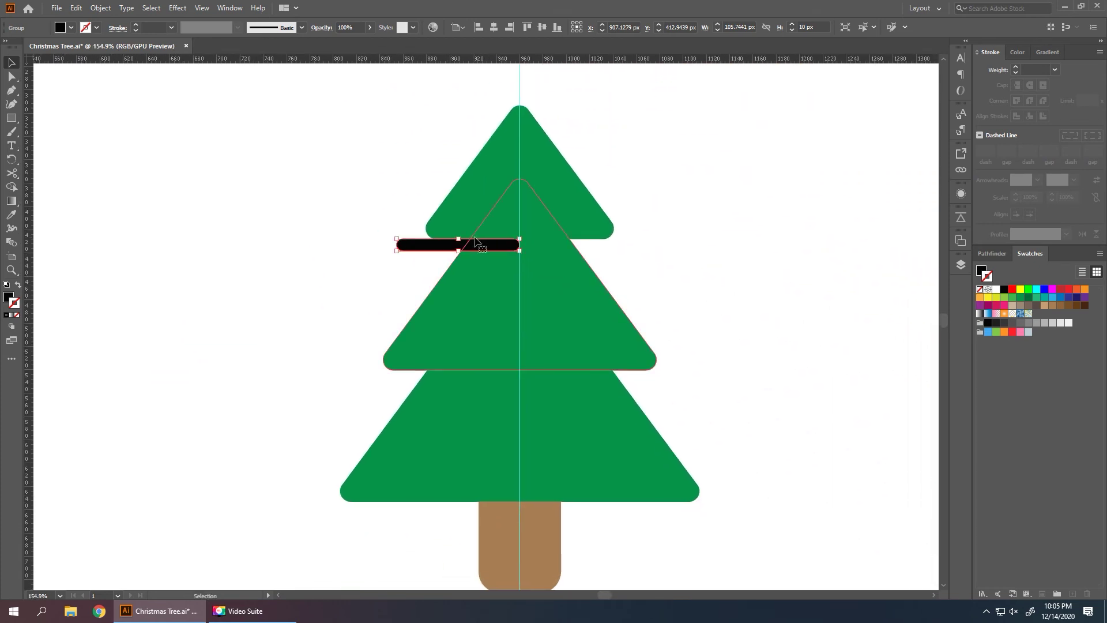
{"action": "left_click_drag", "start_coordinate": [438, 247], "coordinate": [594, 402]}
{"action": "scroll", "coordinate": [594, 393], "scroll_direction": "up", "scroll_amount": 8}
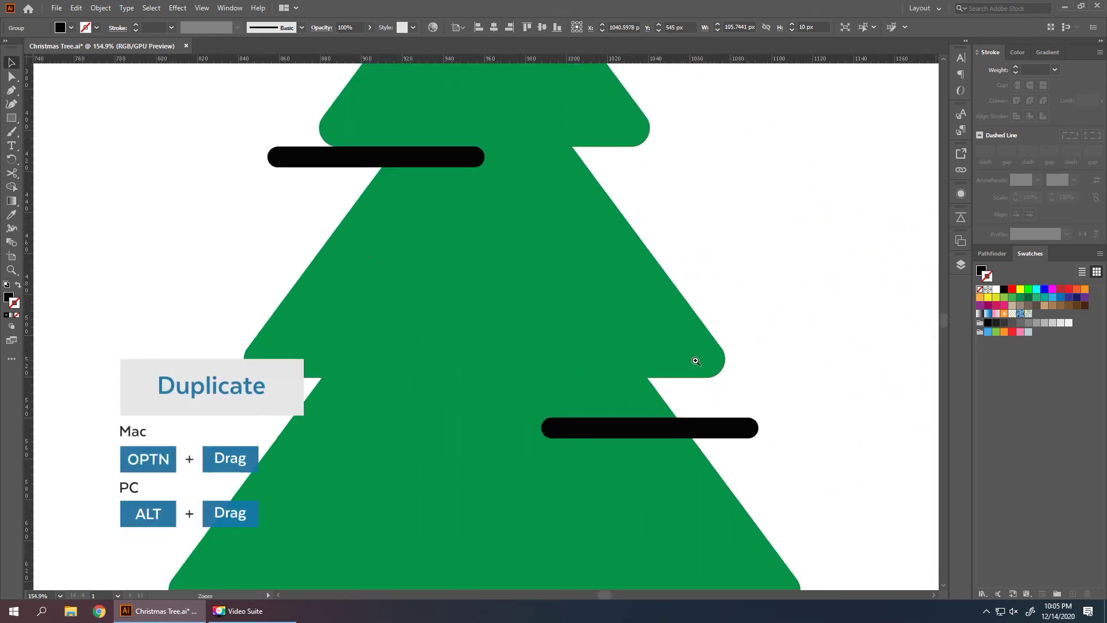
{"action": "left_click_drag", "start_coordinate": [682, 462], "coordinate": [524, 372]}
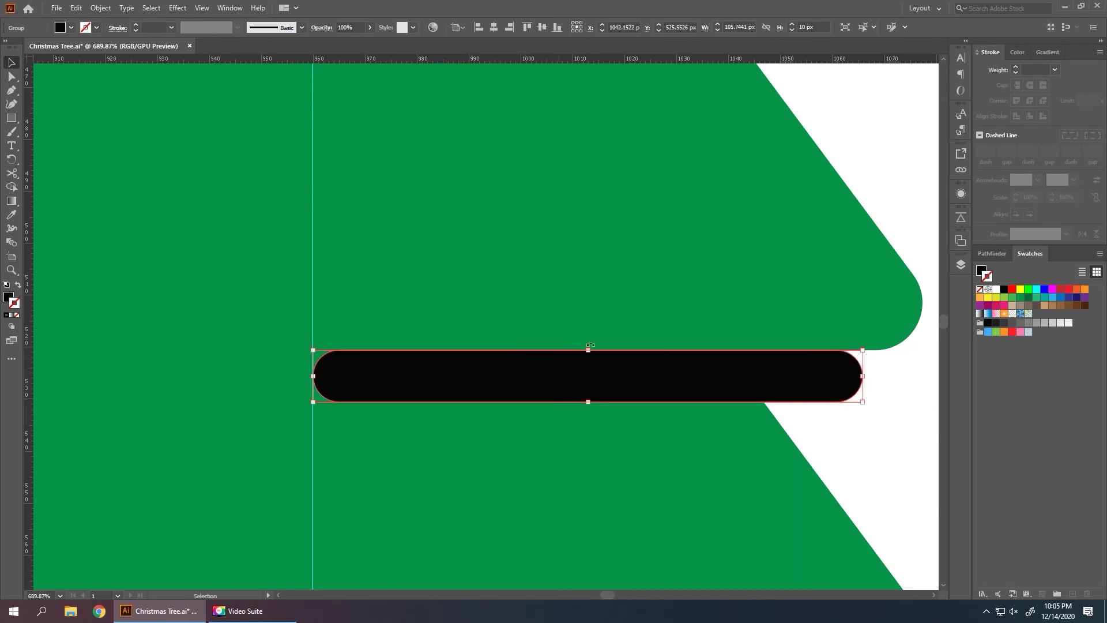
Step: Duplicate the black bar beneath the bottom tier across the trunk's left half, with its inner end on the centre guide
{"action": "scroll", "coordinate": [423, 349], "scroll_direction": "down", "scroll_amount": 6}
{"action": "scroll", "coordinate": [553, 341], "scroll_direction": "up", "scroll_amount": 3}
{"action": "scroll", "coordinate": [510, 198], "scroll_direction": "down", "scroll_amount": 4}
{"action": "left_click_drag", "start_coordinate": [659, 230], "coordinate": [396, 470]}
{"action": "scroll", "coordinate": [510, 465], "scroll_direction": "up", "scroll_amount": 5}
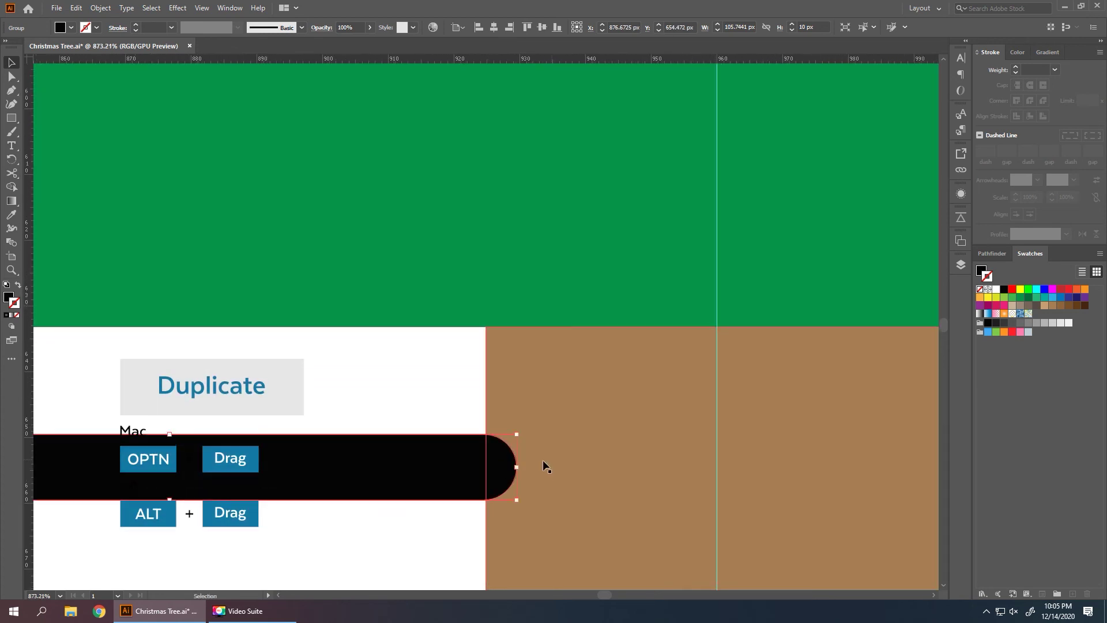
{"action": "left_click_drag", "start_coordinate": [473, 474], "coordinate": [498, 362]}
{"action": "left_click_drag", "start_coordinate": [498, 362], "coordinate": [620, 359]}
Step: Fill all three black bars with white so they read as gaps cut into the tree
{"action": "scroll", "coordinate": [556, 250], "scroll_direction": "down", "scroll_amount": 5}
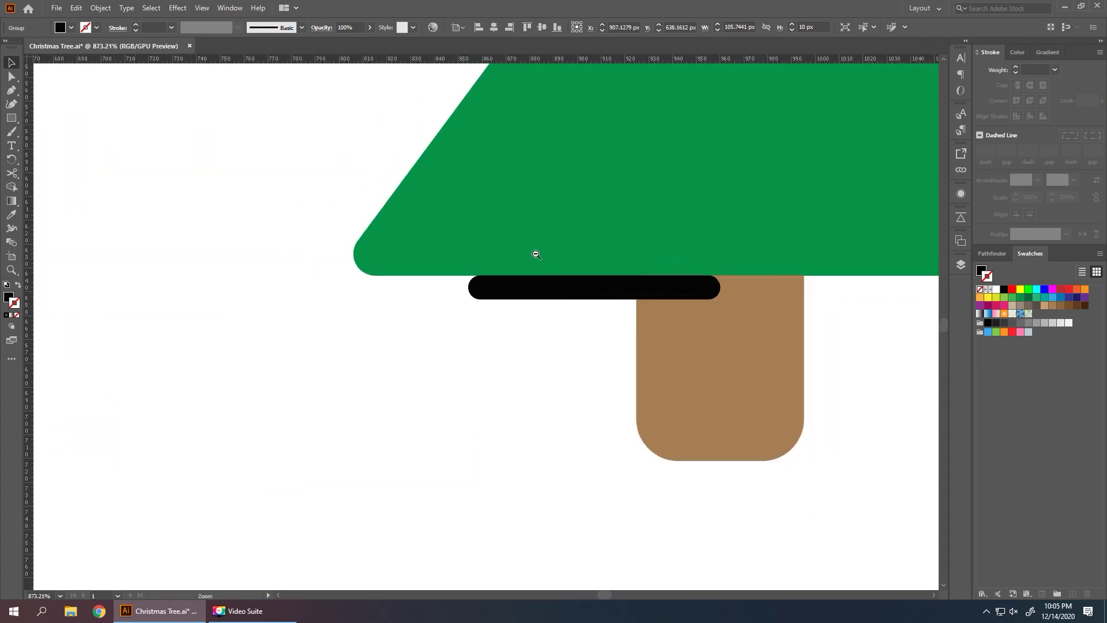
{"action": "key", "text": "ctrl+0"}
{"action": "left_click", "coordinate": [596, 264]}
{"action": "left_click", "coordinate": [448, 267]}
{"action": "left_click", "coordinate": [534, 321], "text": "shift"}
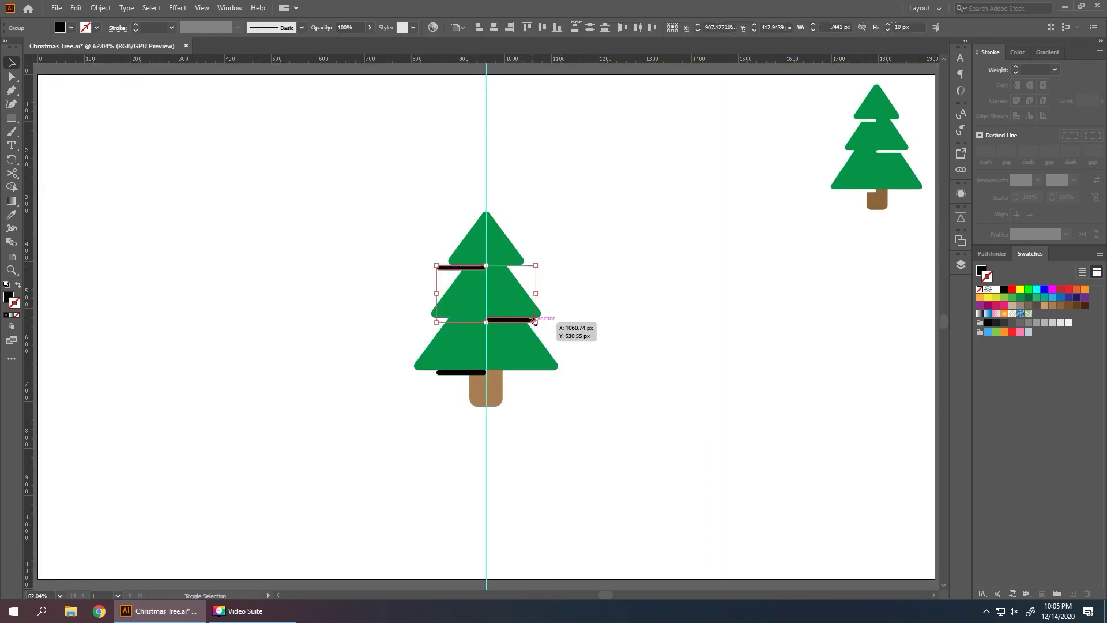
{"action": "left_click", "coordinate": [447, 374], "text": "shift"}
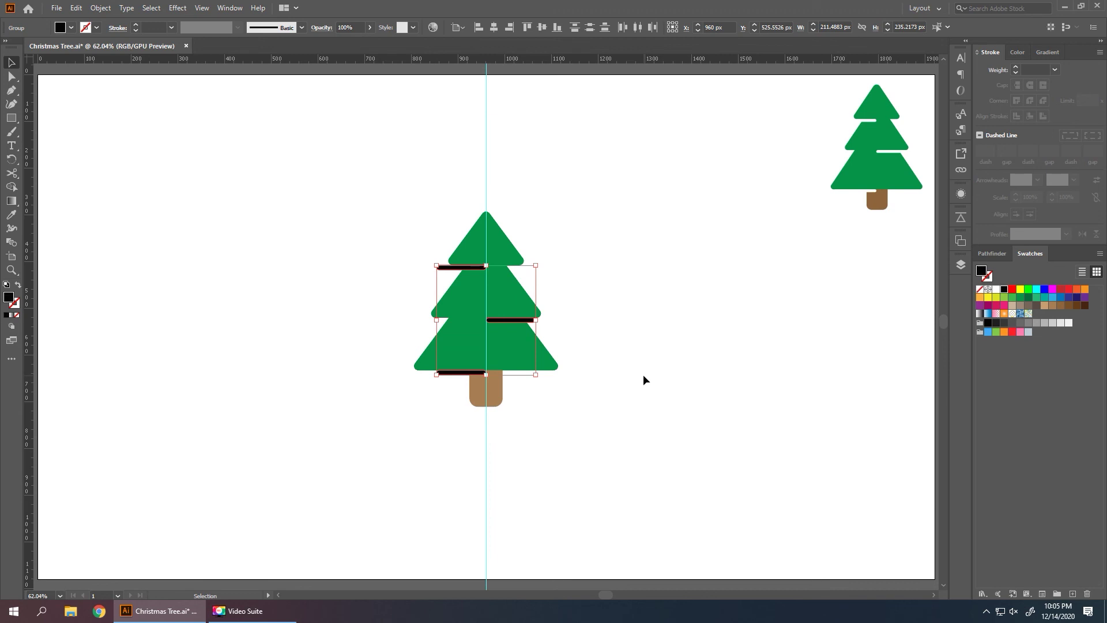
{"action": "left_click", "coordinate": [996, 289]}
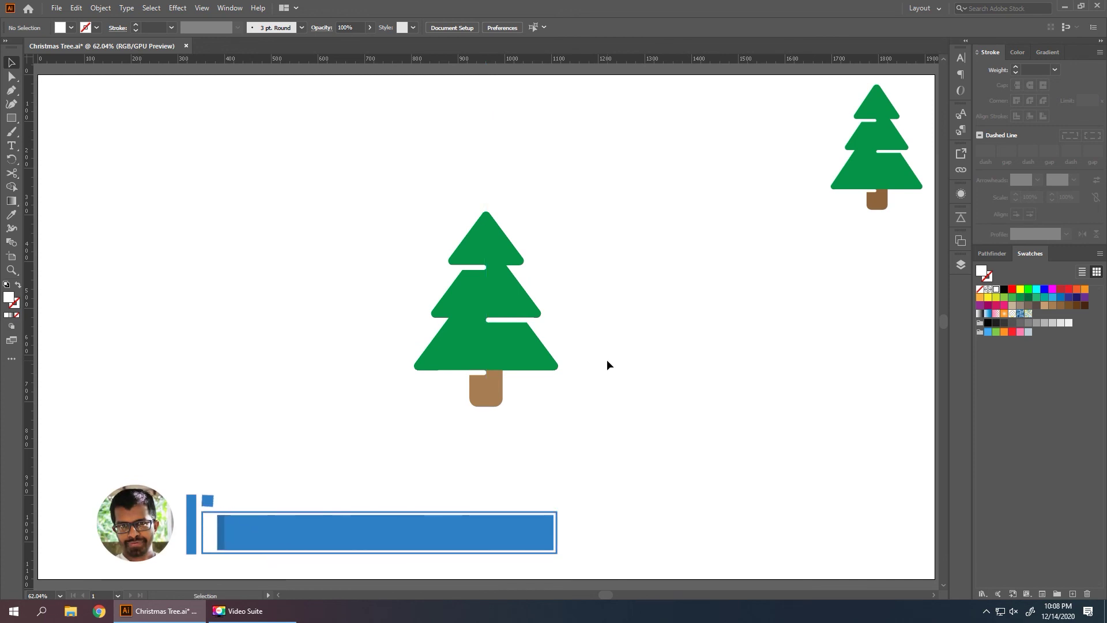
Step: Enlarge the complete tree, including the white bars, proportionally from its centre to about one and a half times its size
{"action": "left_click_drag", "start_coordinate": [575, 208], "coordinate": [382, 467]}
{"action": "left_click_drag", "start_coordinate": [559, 411], "coordinate": [614, 454]}
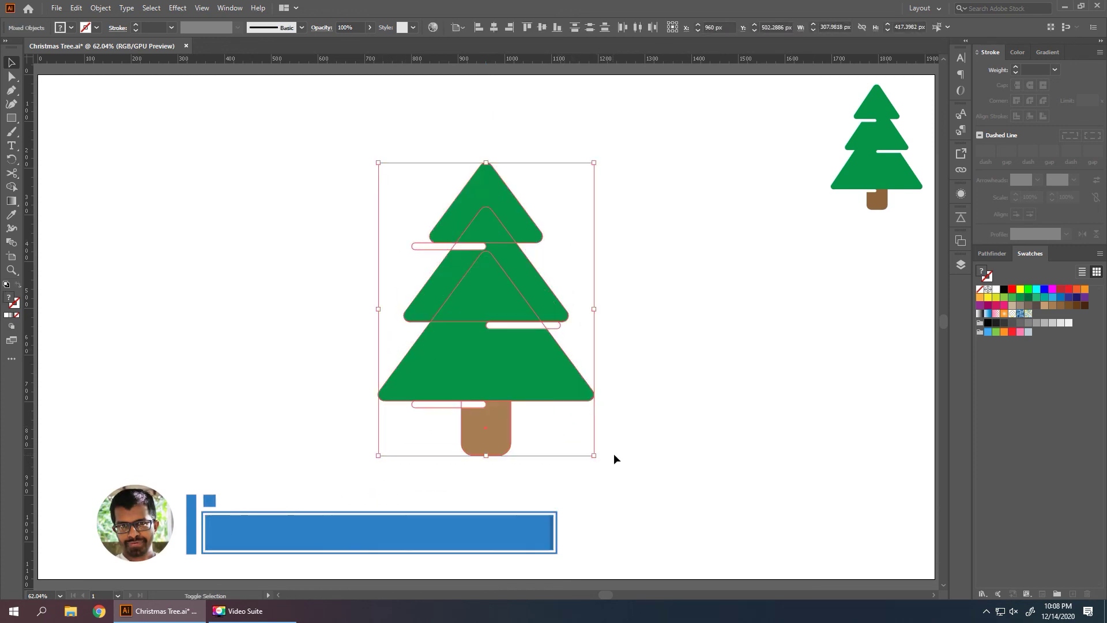
{"action": "left_click", "coordinate": [665, 427]}
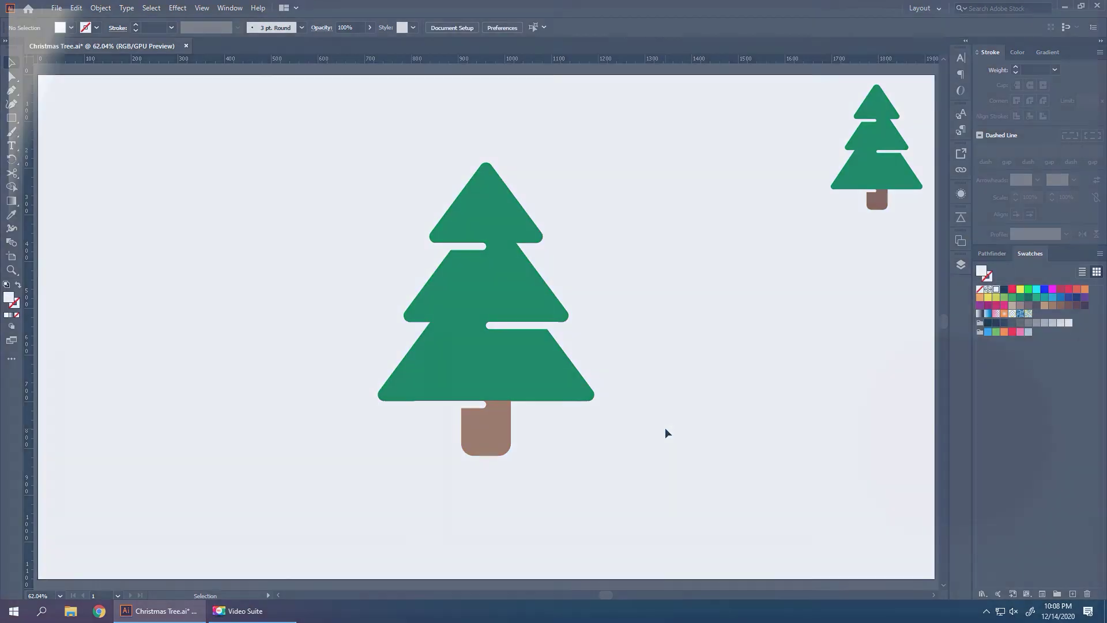